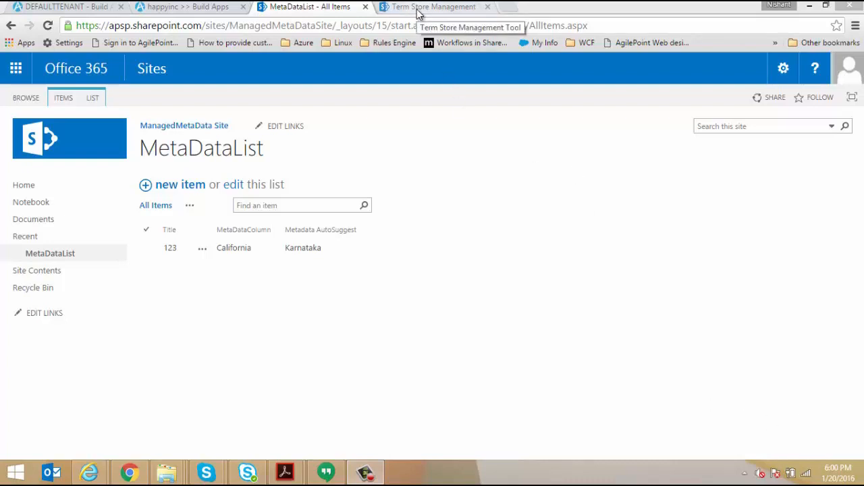
Step: Examine MetaDataColumn's term set settings in the MetaDataList settings, and review the metadata values of the list's item
left_click(56, 261)
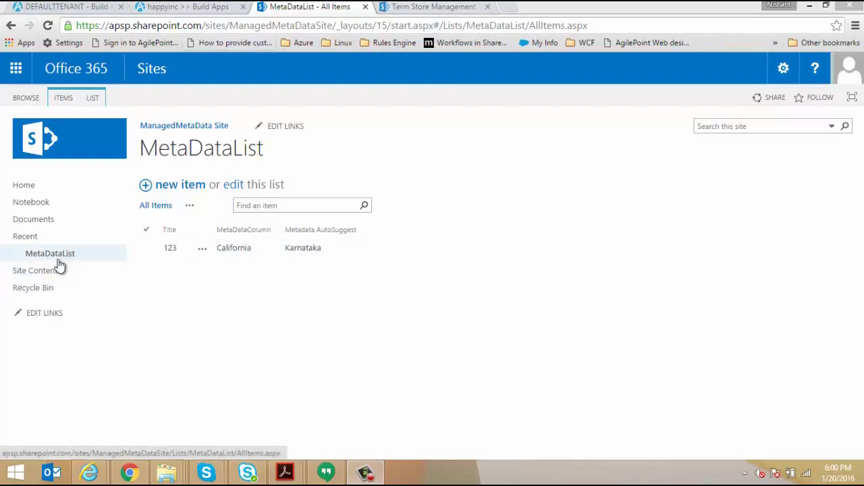
left_click(94, 99)
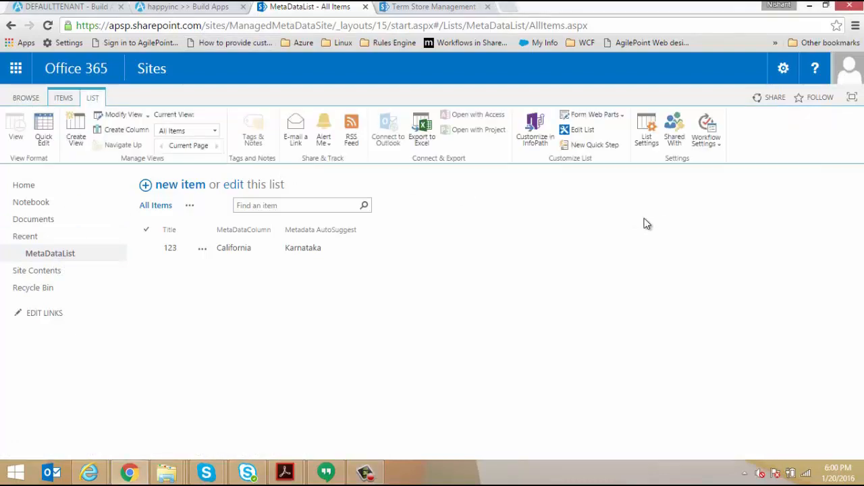
left_click(652, 135)
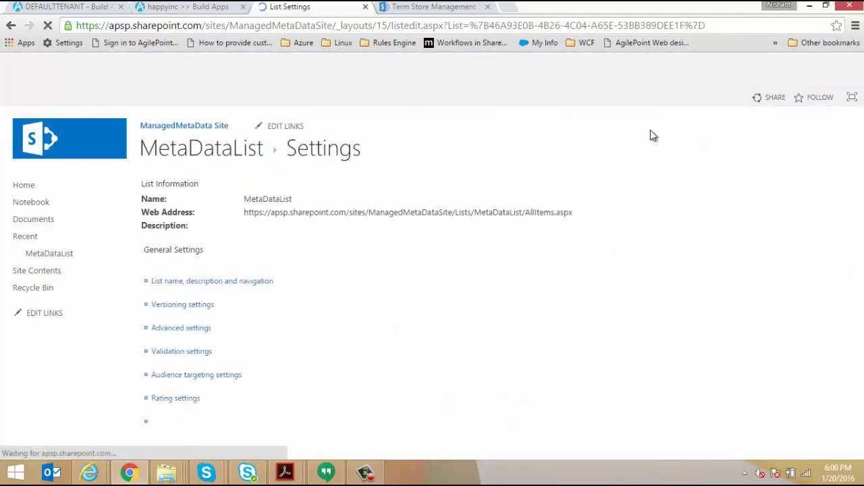
scroll(859, 235, "down", 5)
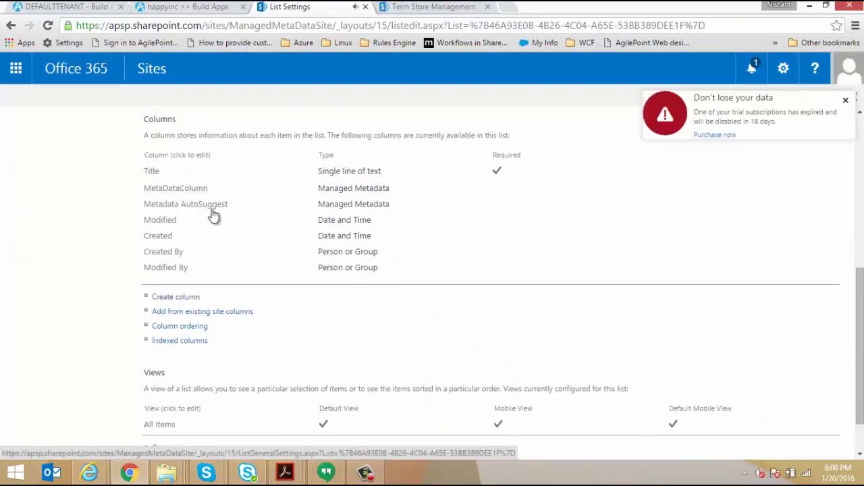
left_click(177, 192)
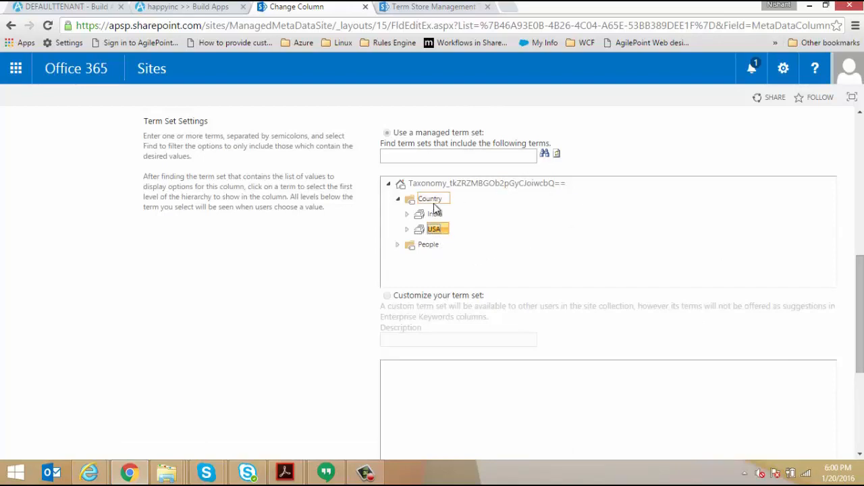
left_click_drag(860, 297, 857, 130)
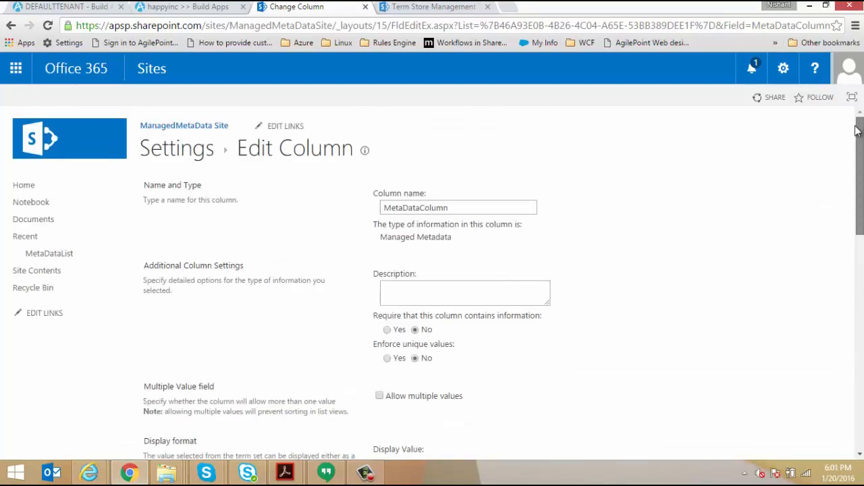
left_click(50, 257)
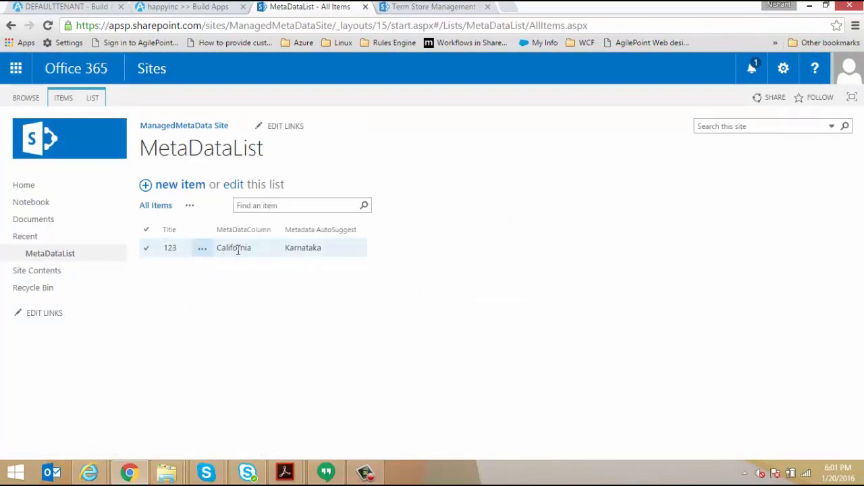
left_click_drag(218, 248, 328, 246)
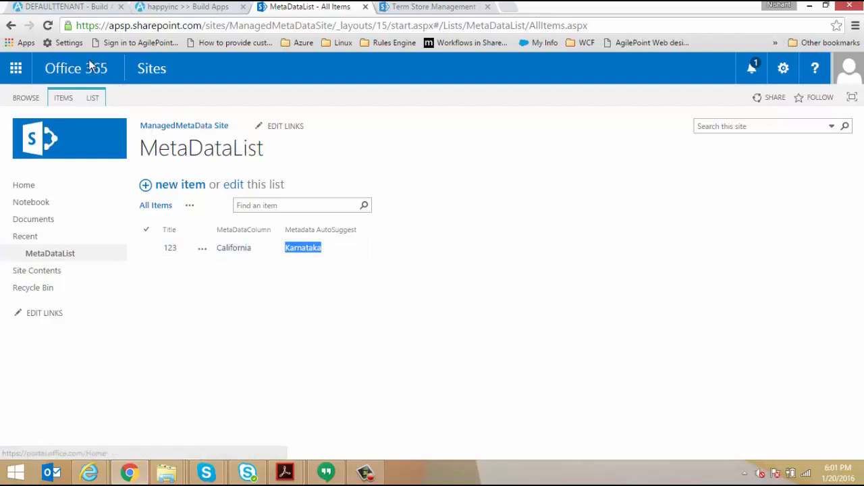
Step: Switch to the AgilePoint App Builder and create an application named MMDemo with a horizontal, eForms-triggered process model and one swimlane
left_click(73, 8)
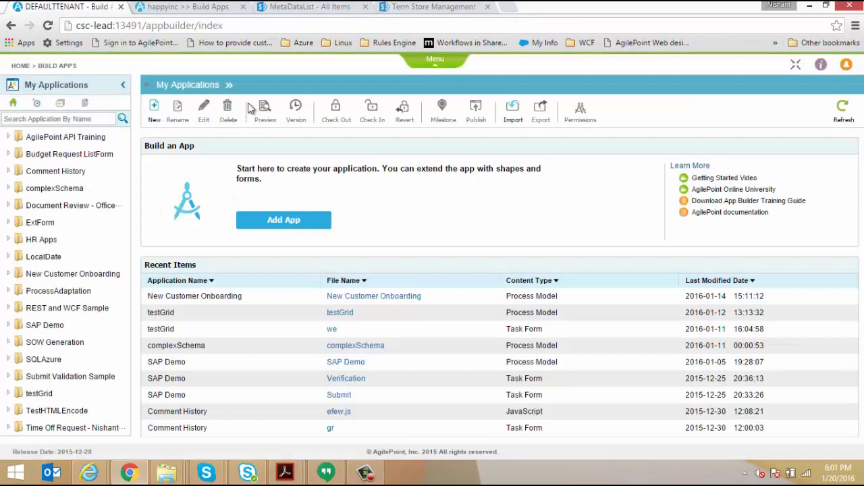
left_click(291, 221)
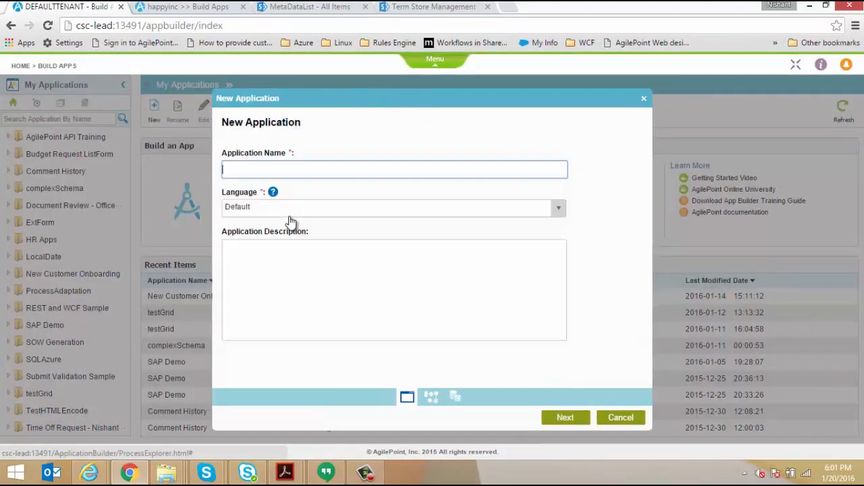
type("Mana")
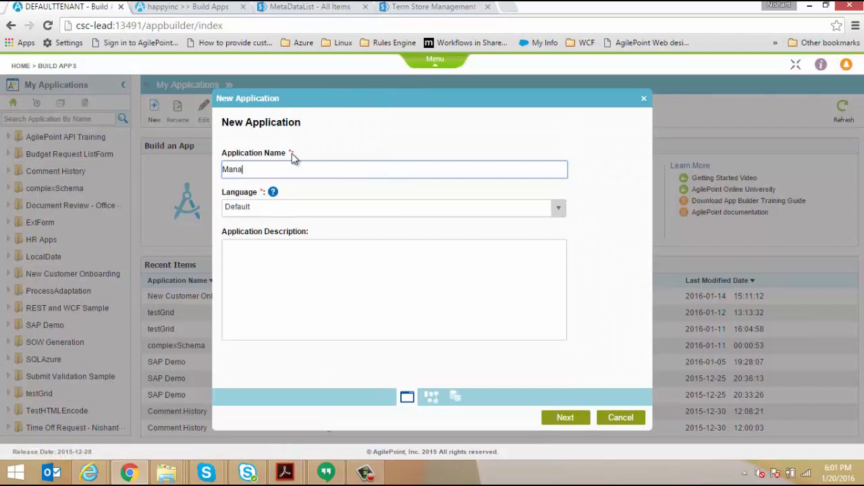
type("ge")
key("BackSpace")
key("BackSpace")
key("BackSpace")
key("BackSpace")
key("BackSpace")
type("MDemo")
double_click(235, 170)
left_click(554, 424)
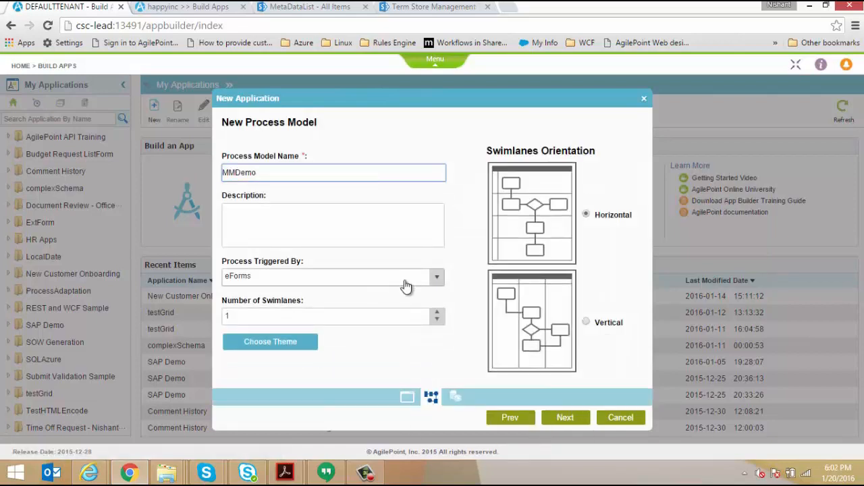
left_click(570, 424)
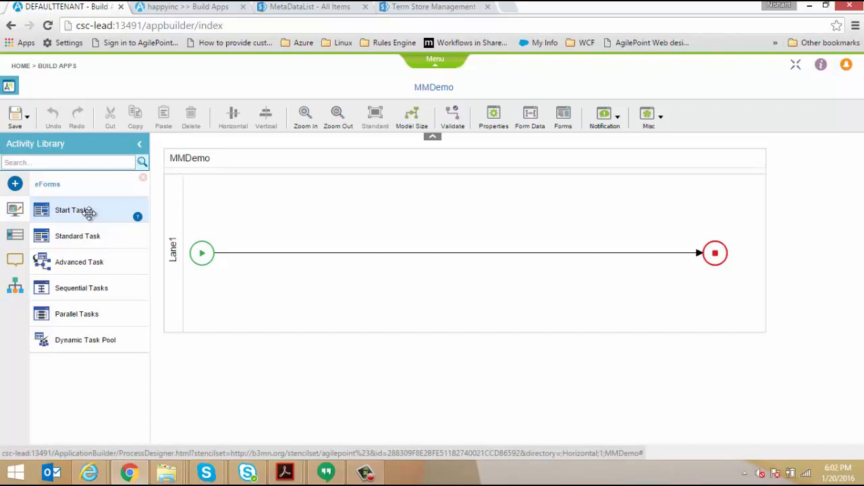
Step: Add a Start Task after the start point in Lane1 and create a new form named Submit for it
left_click_drag(89, 213, 287, 256)
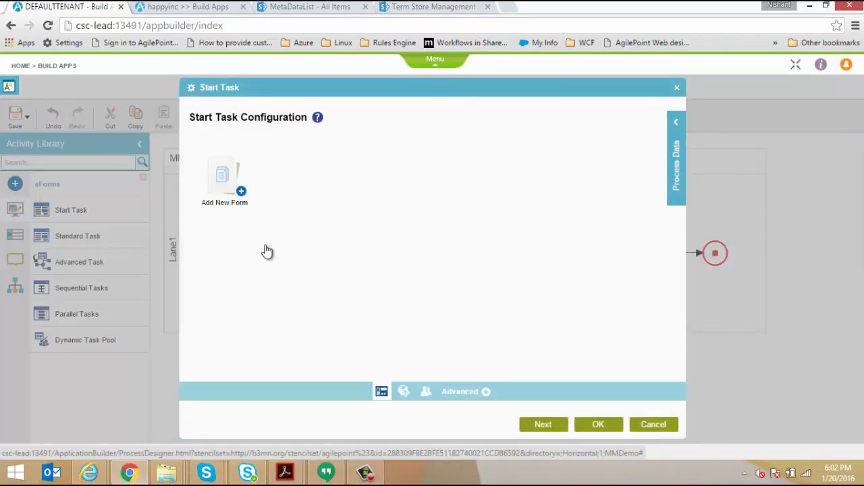
left_click(223, 177)
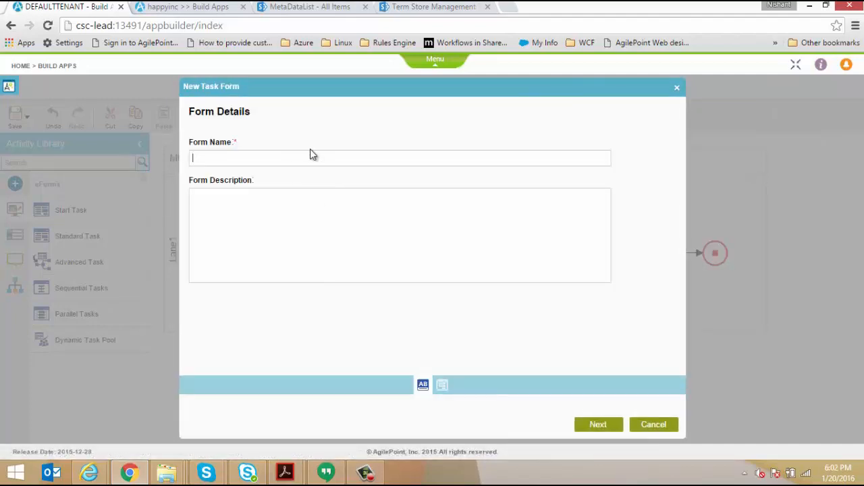
type("Submit")
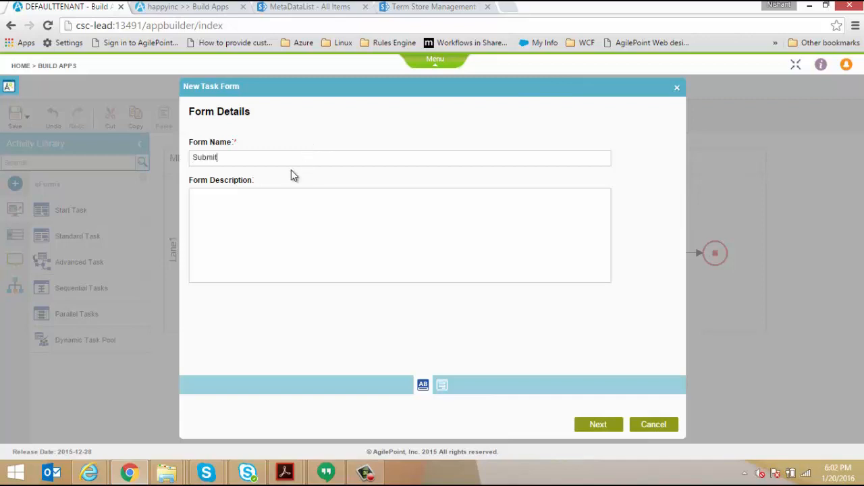
left_click(610, 428)
left_click(598, 425)
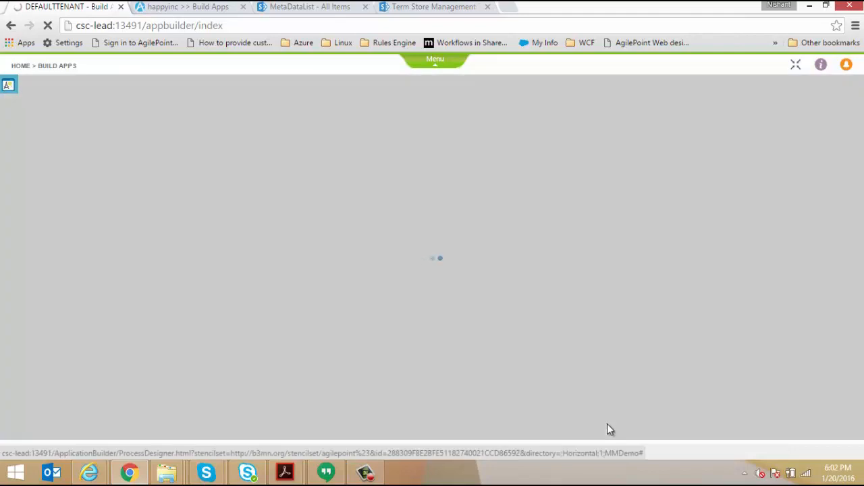
left_click(303, 7)
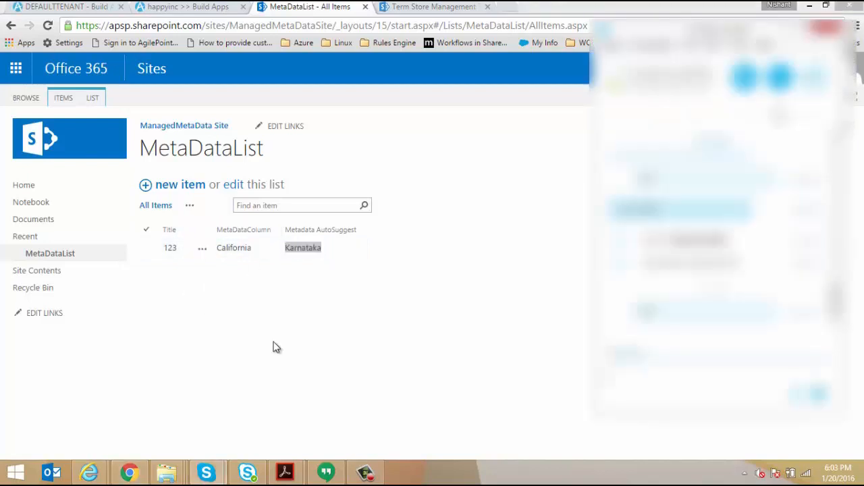
left_click(59, 8)
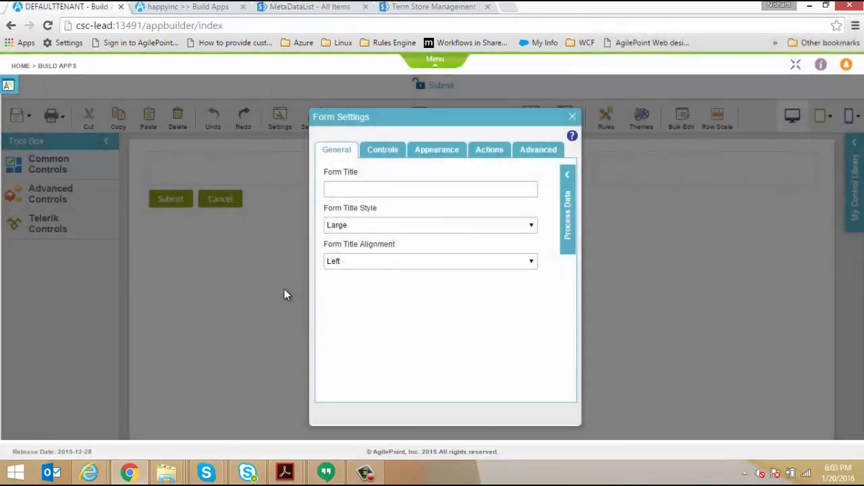
Step: Dismiss the form settings and add a text box labelled Title in the first column of the form's first row
left_click(572, 116)
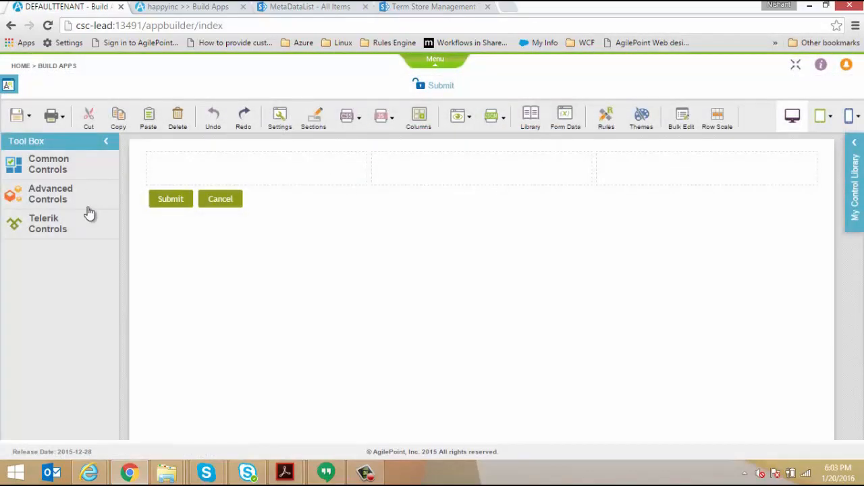
left_click(58, 169)
left_click_drag(59, 215, 224, 177)
left_click_drag(378, 200, 188, 198)
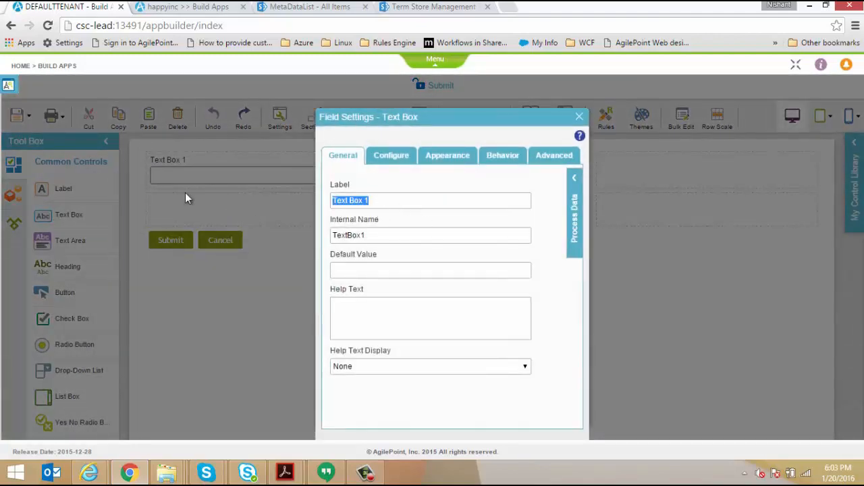
type("Title")
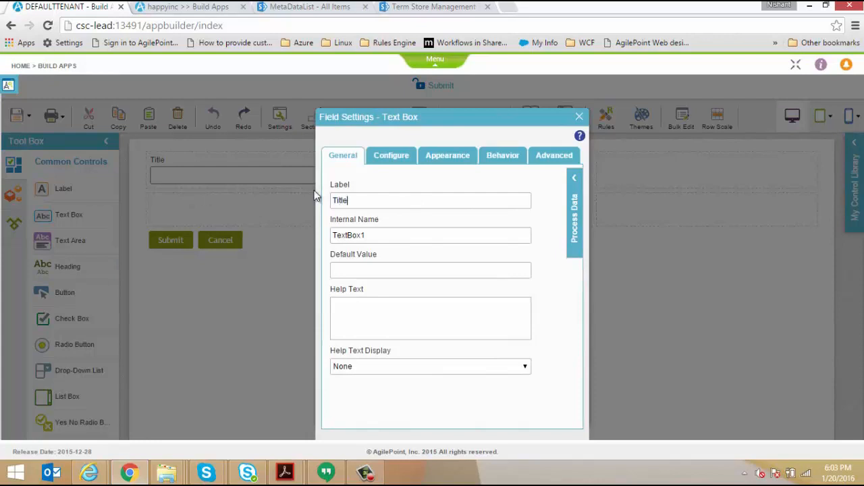
key("Tab")
left_click(579, 121)
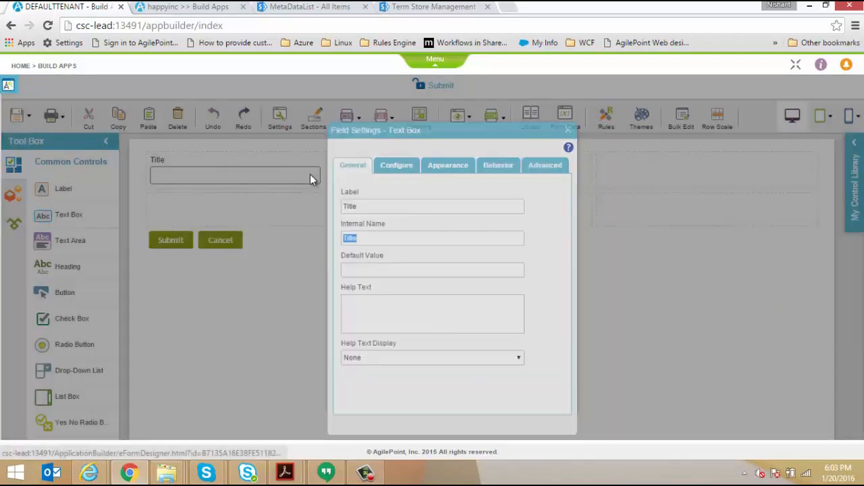
Step: Add a text box labelled MM1 in the second column of the form's first row
left_click_drag(67, 215, 402, 167)
triple_click(355, 200)
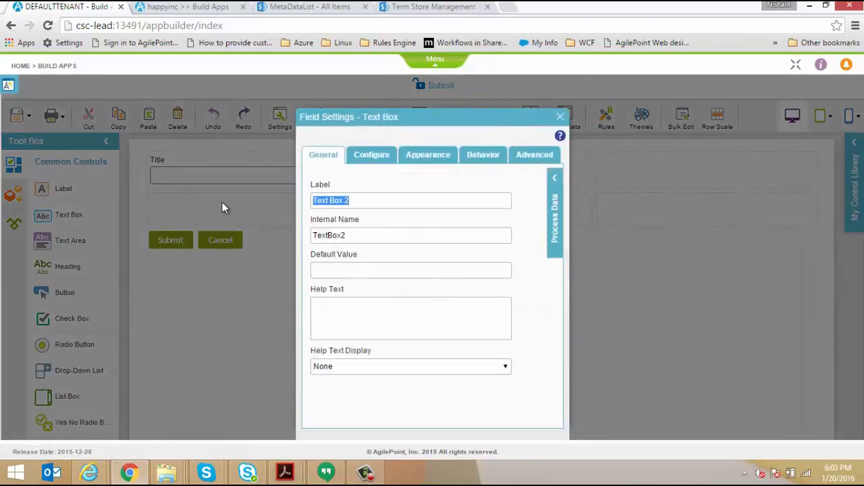
type("MM1")
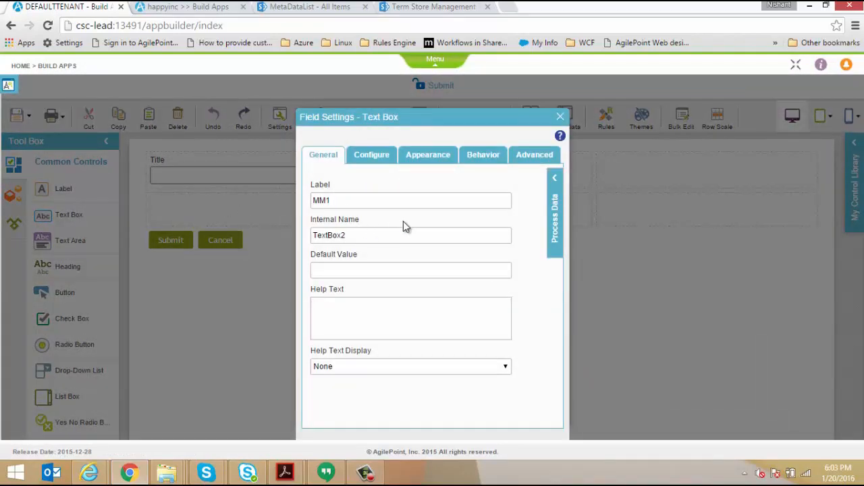
key("Tab")
left_click(560, 118)
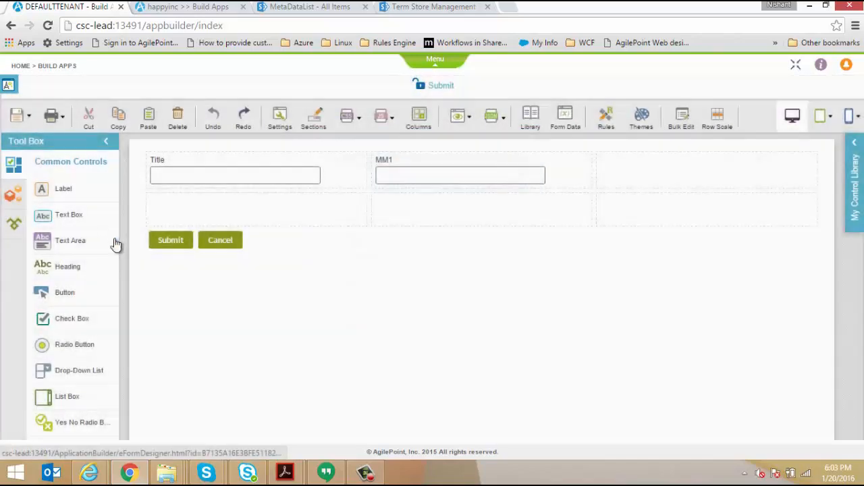
Step: Add a text box labelled MM2 in the third column of the form's first row
left_click_drag(68, 215, 658, 177)
triple_click(356, 200)
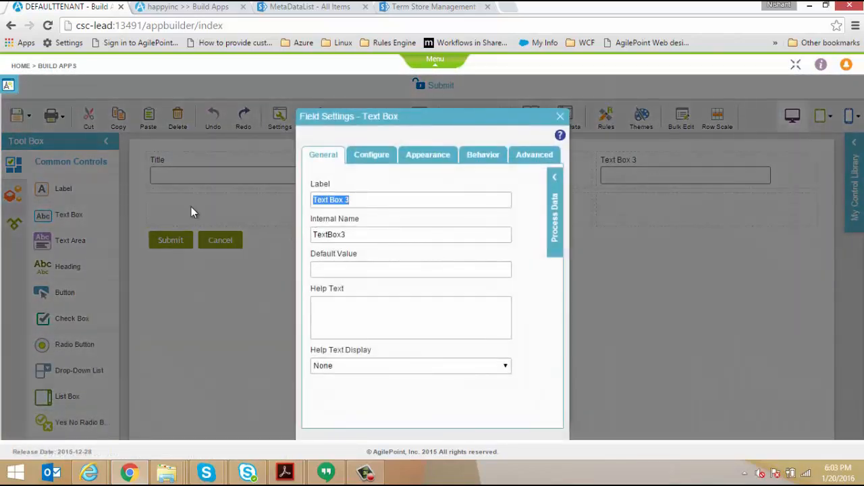
type("MM2")
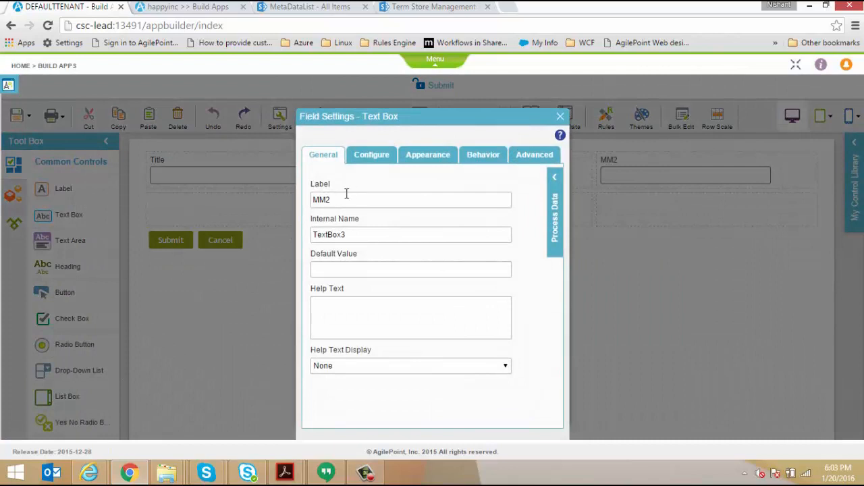
left_click(562, 120)
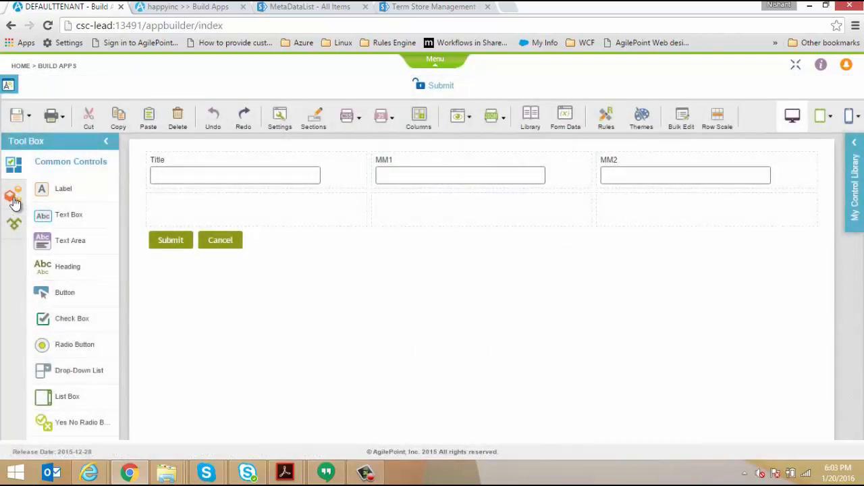
Step: Add an Auto-Lookup control to the first cell of the form's second row
left_click(14, 196)
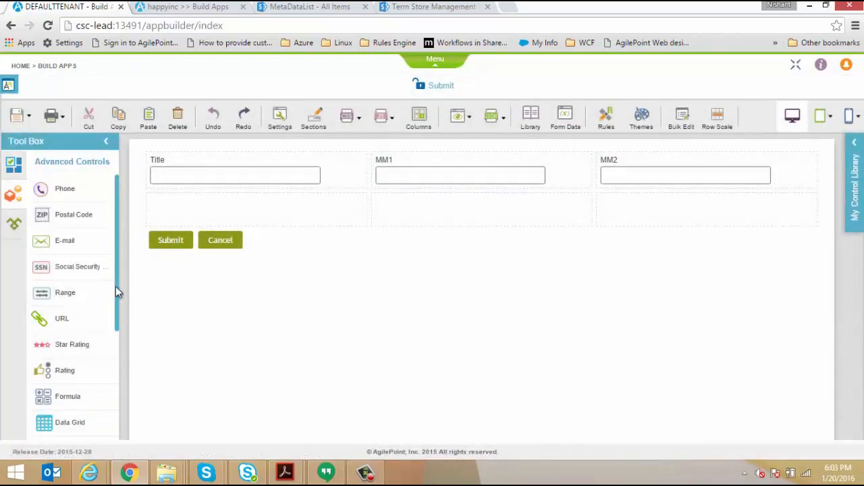
left_click_drag(115, 288, 117, 392)
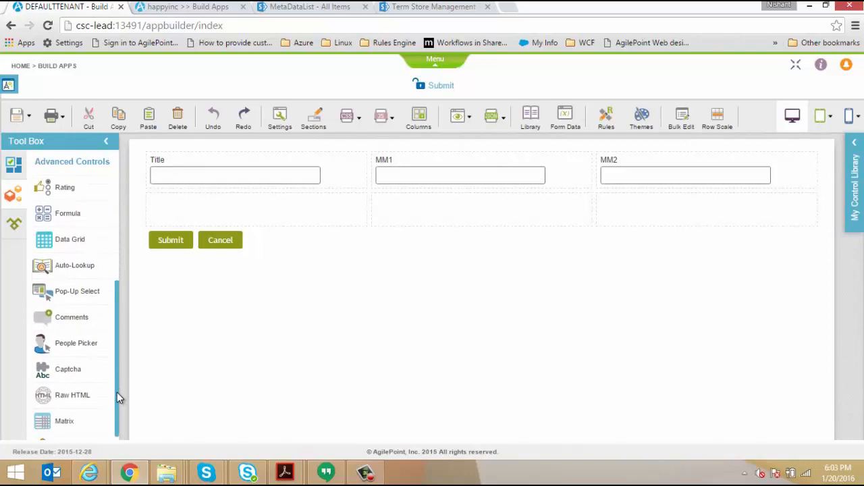
left_click_drag(68, 280, 251, 208)
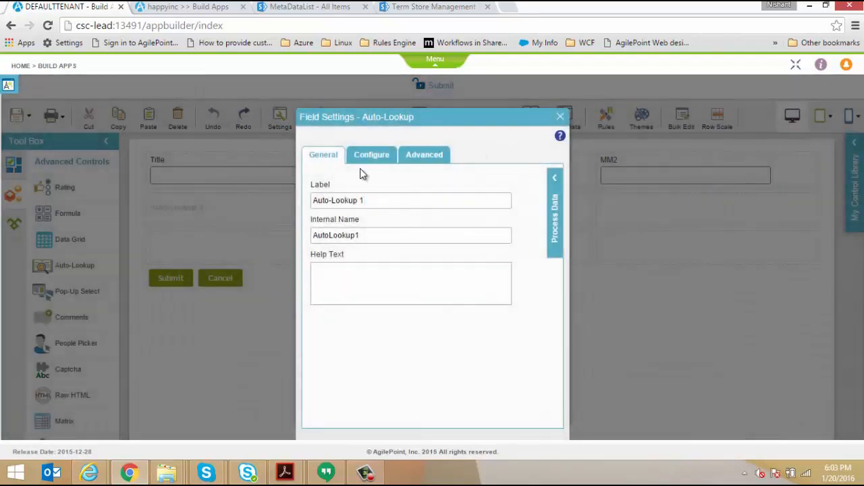
Step: Create a new lookup source for the Auto-Lookup control with SharePoint as the data source type
left_click(370, 157)
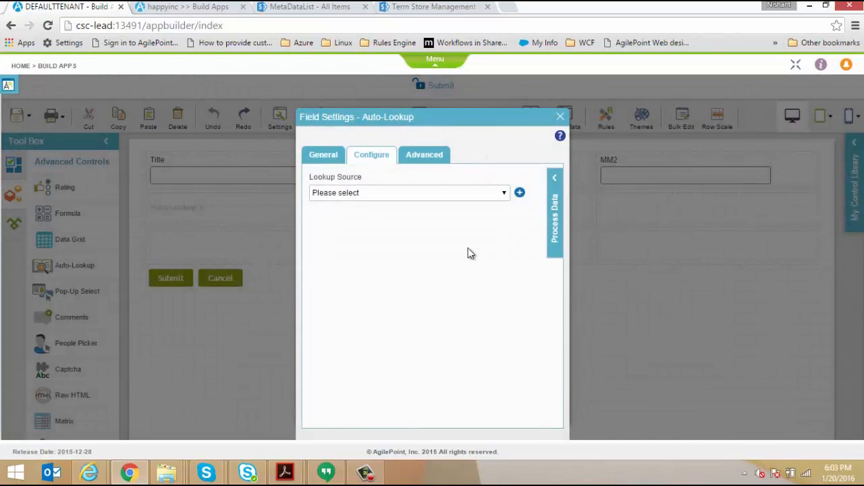
left_click(504, 192)
left_click(520, 192)
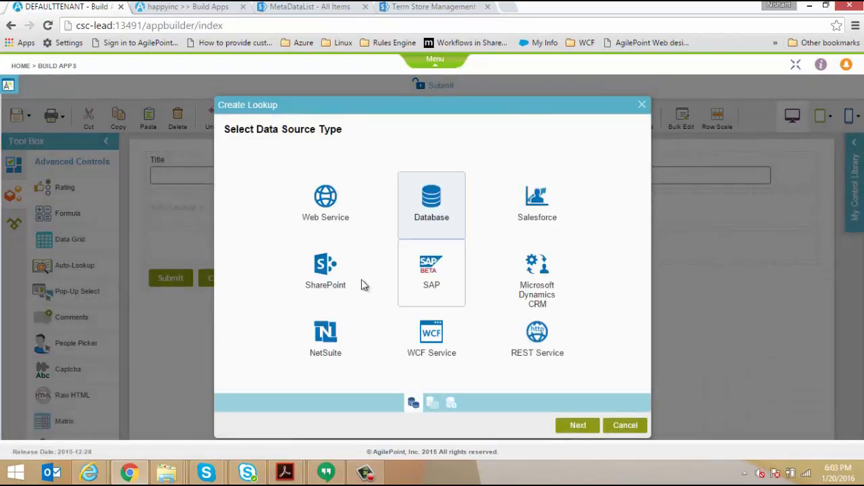
left_click(324, 271)
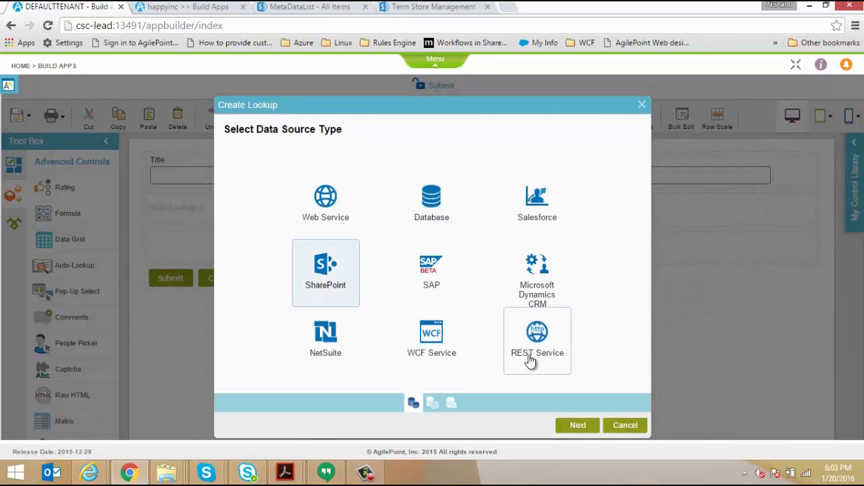
left_click(573, 428)
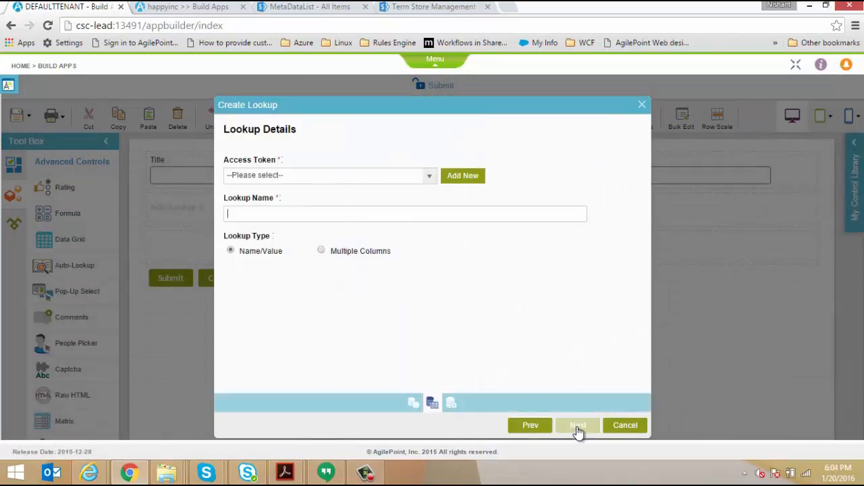
Step: Set the lookup's access token to SPOnlineToken, name it demo and choose the Multiple Columns lookup type
left_click(430, 179)
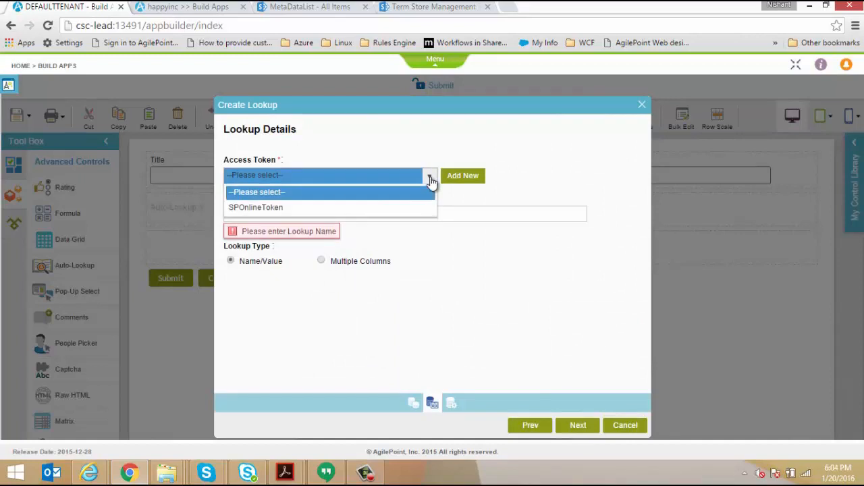
left_click(386, 204)
left_click(367, 214)
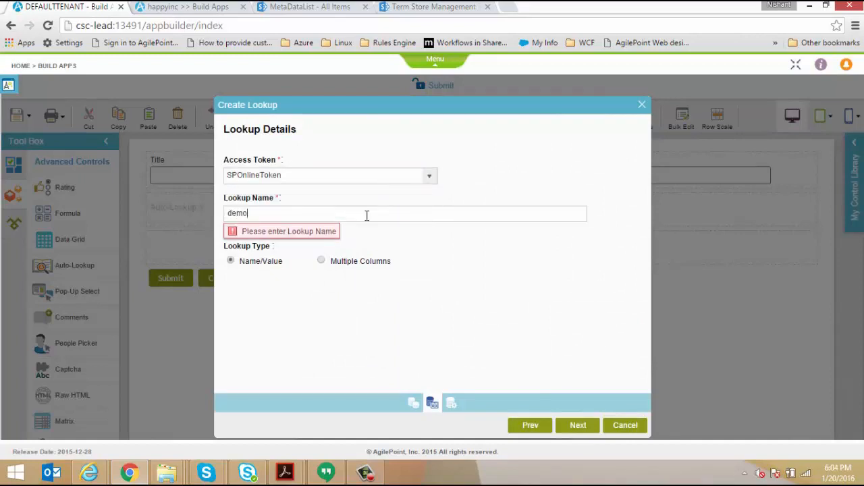
left_click(321, 261)
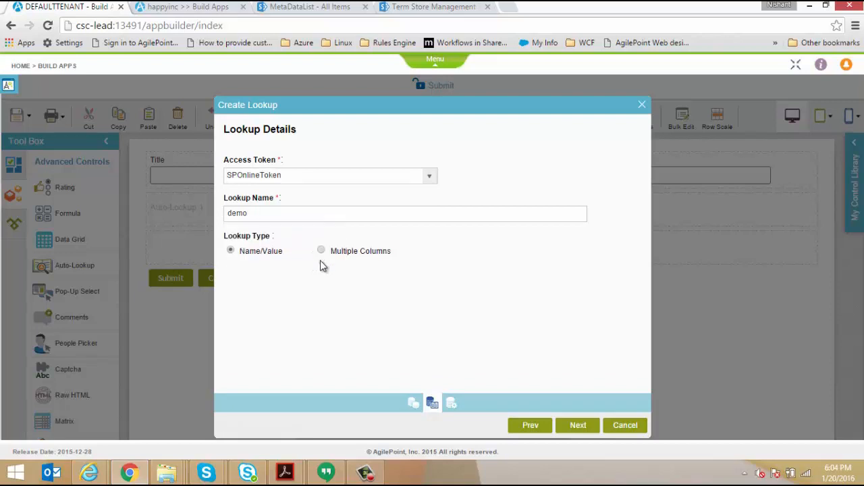
left_click(322, 250)
left_click(579, 432)
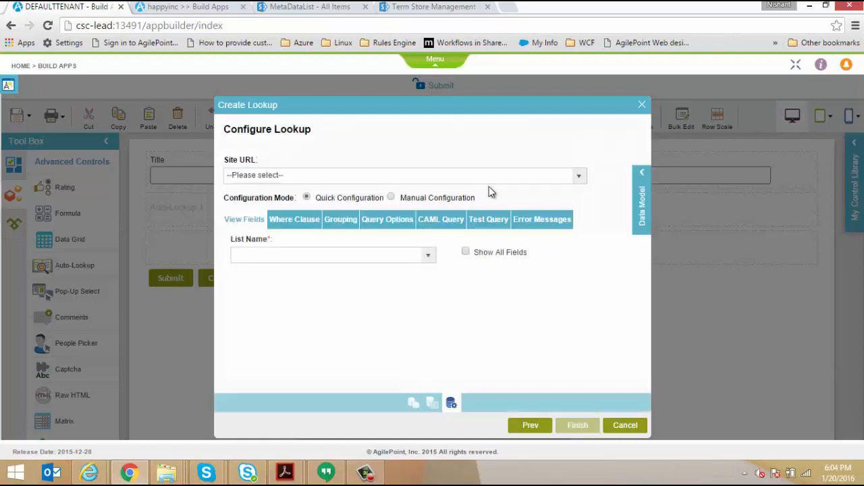
Step: Set the lookup's site URL to / and choose MetaDataList as its list
left_click(501, 192)
left_click(480, 215)
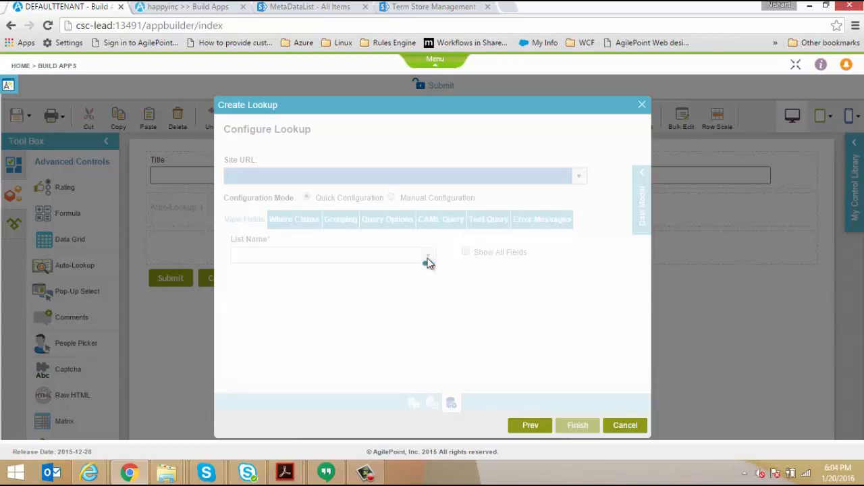
left_click(427, 262)
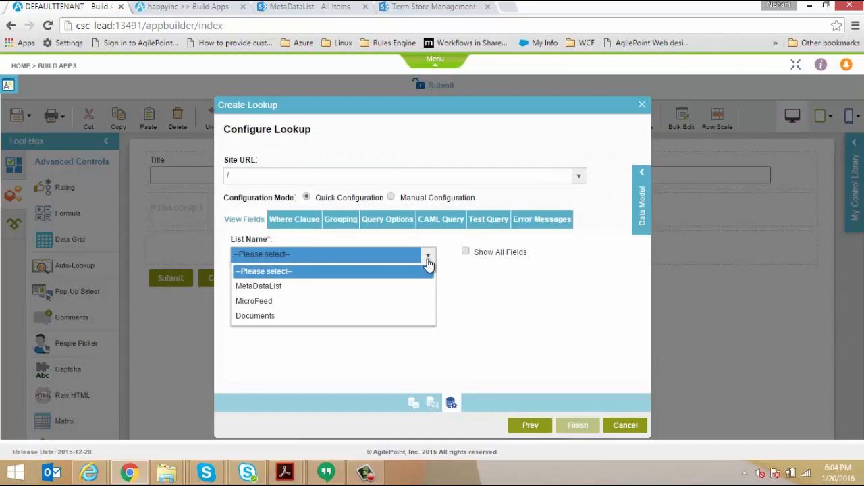
left_click(387, 290)
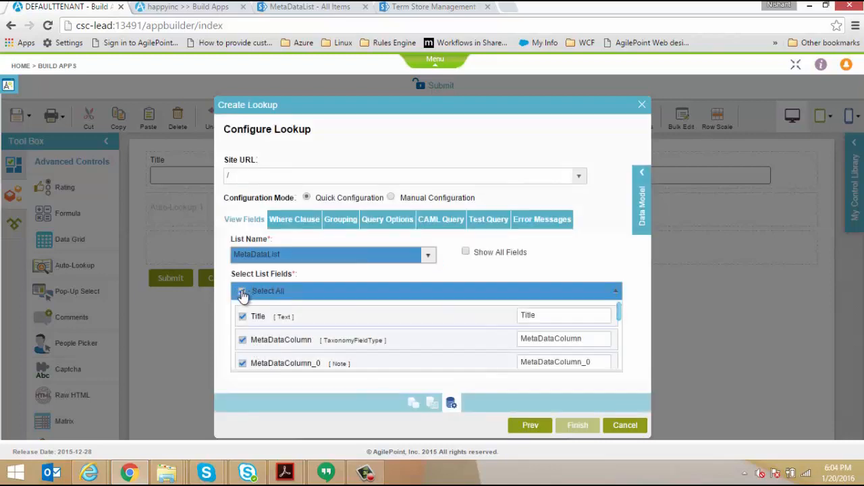
Step: Clear the selection of all list fields, include only Title and map it to the form's Title field
left_click(242, 293)
left_click(243, 317)
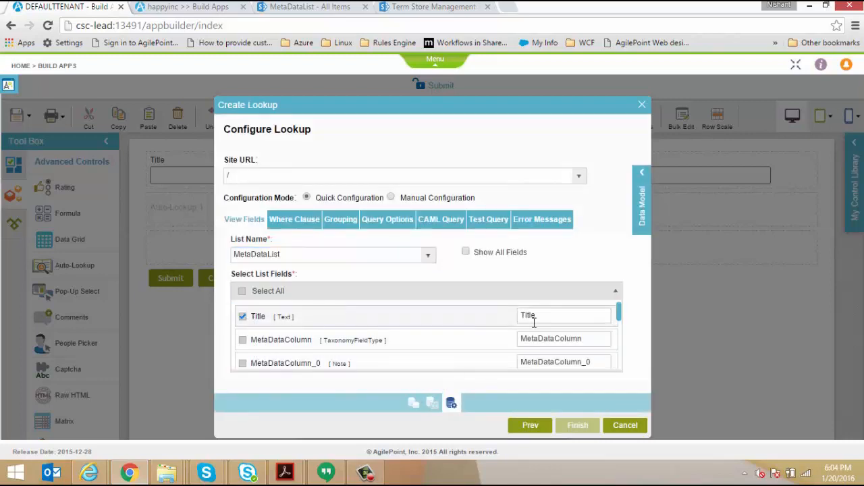
left_click_drag(548, 317, 446, 324)
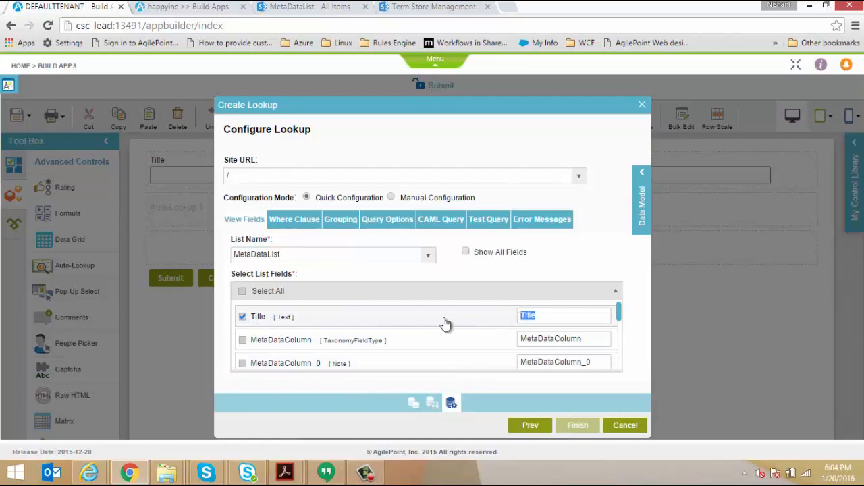
left_click(644, 174)
left_click_drag(576, 218, 435, 334)
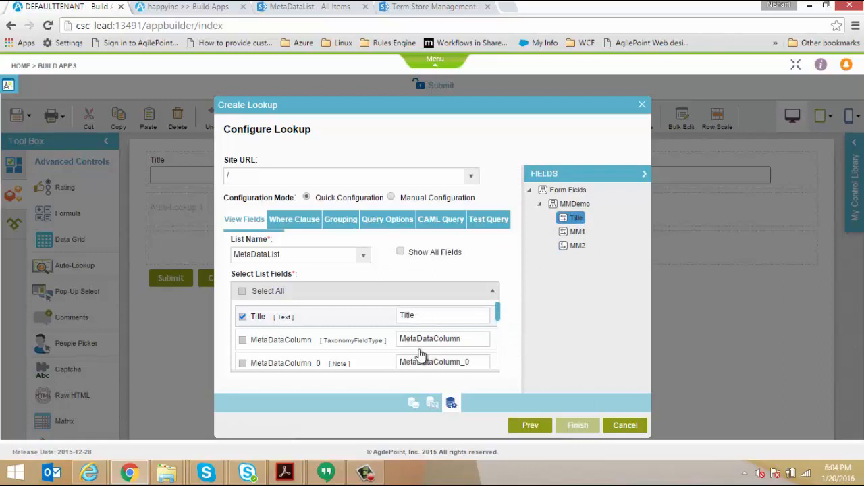
Step: Include the MetaDataColumn and Metadata AutoSuggest list fields and map them to the form fields MM1 and MM2
left_click(243, 340)
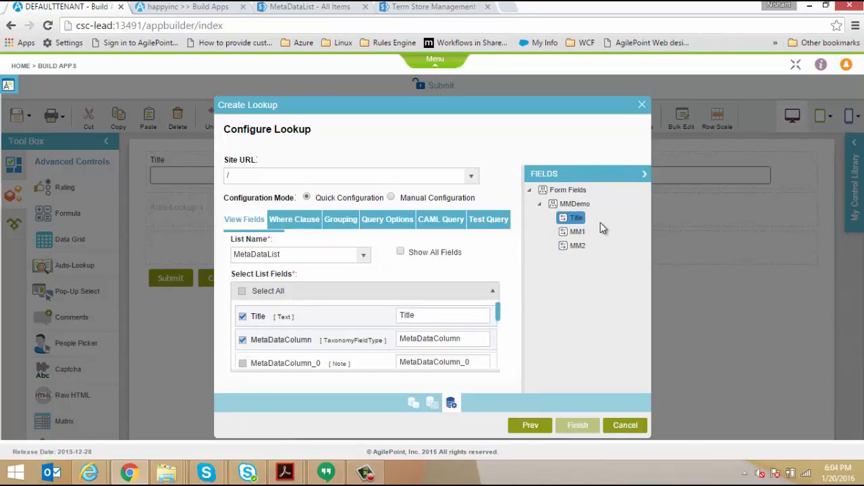
left_click_drag(585, 231, 482, 337)
left_click_drag(498, 310, 500, 328)
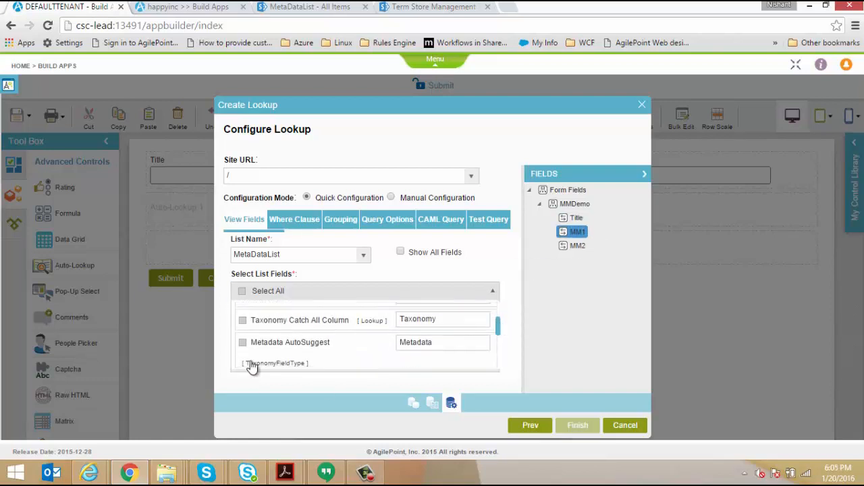
left_click(242, 343)
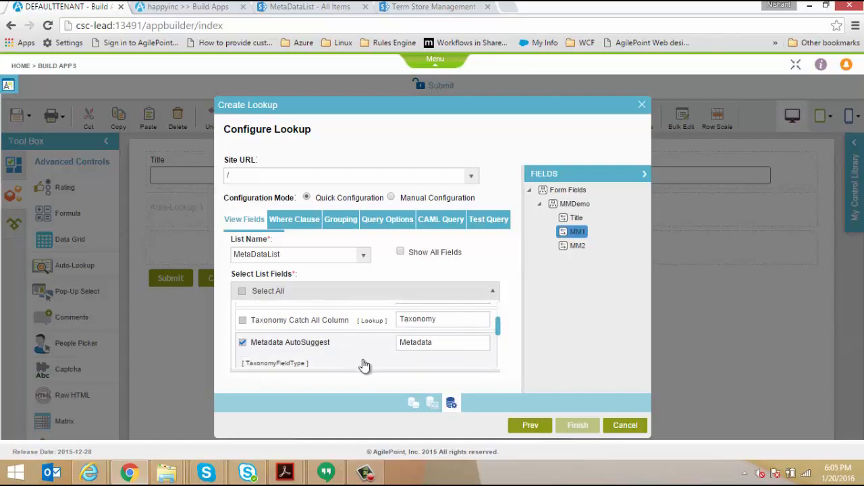
left_click_drag(498, 326, 501, 339)
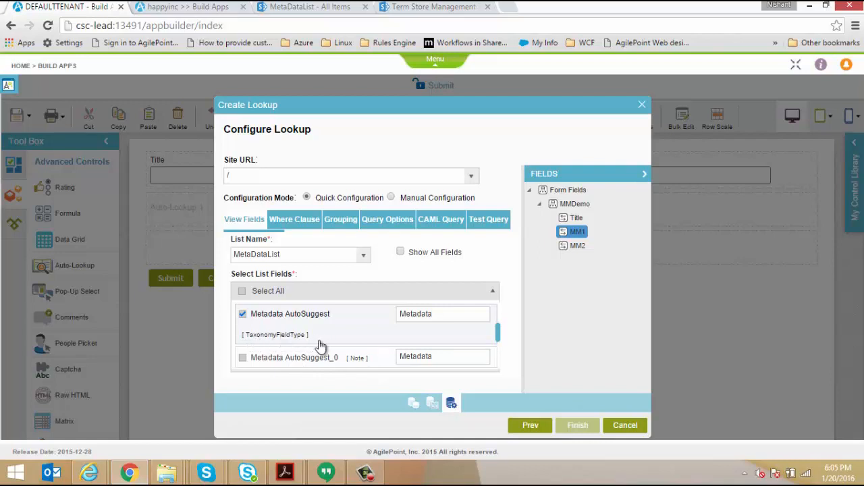
left_click_drag(577, 246, 448, 315)
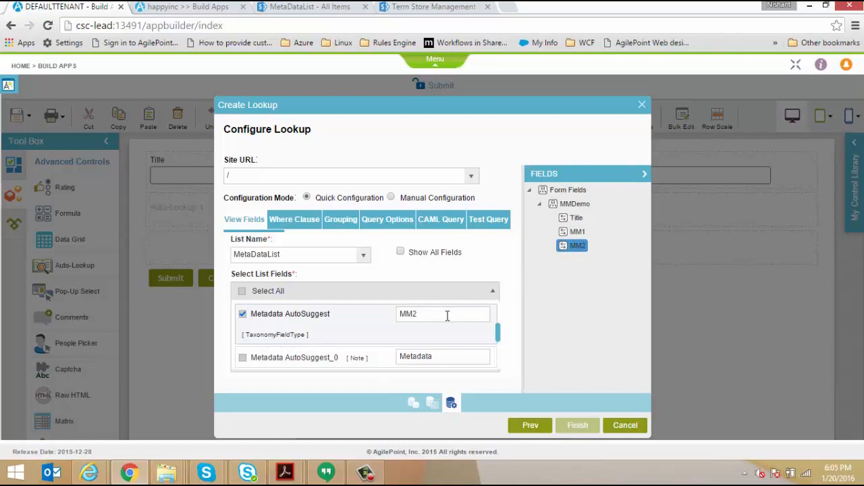
Step: Check the item's title in the SharePoint list and add a where clause to the lookup with Title = 123
left_click(295, 219)
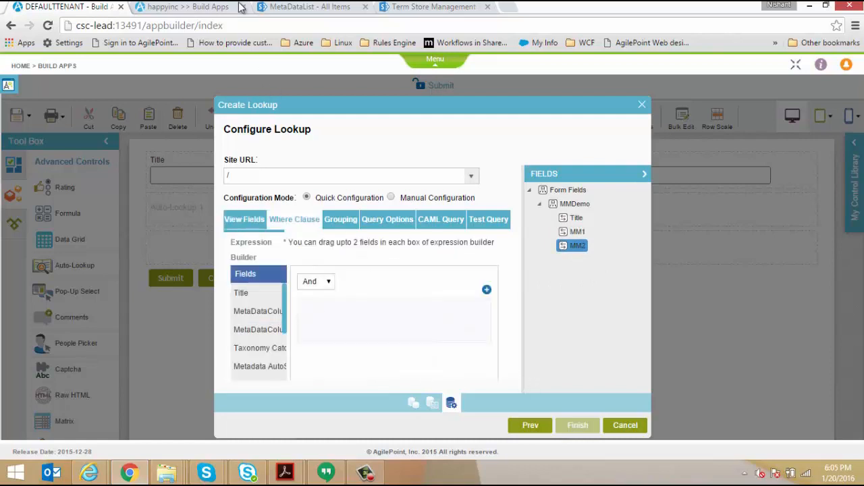
left_click(282, 7)
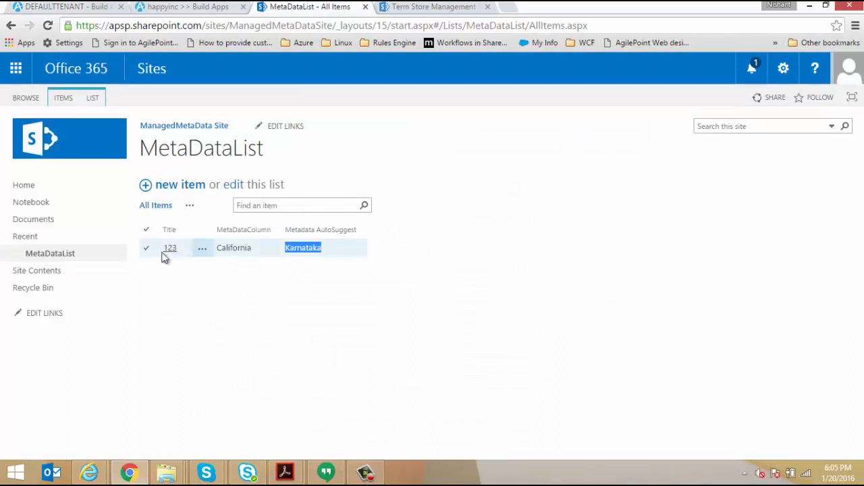
left_click(67, 7)
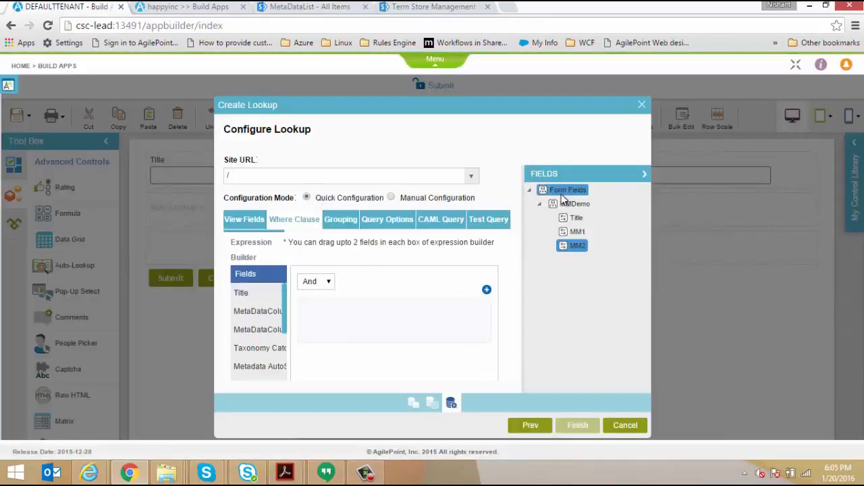
left_click(644, 174)
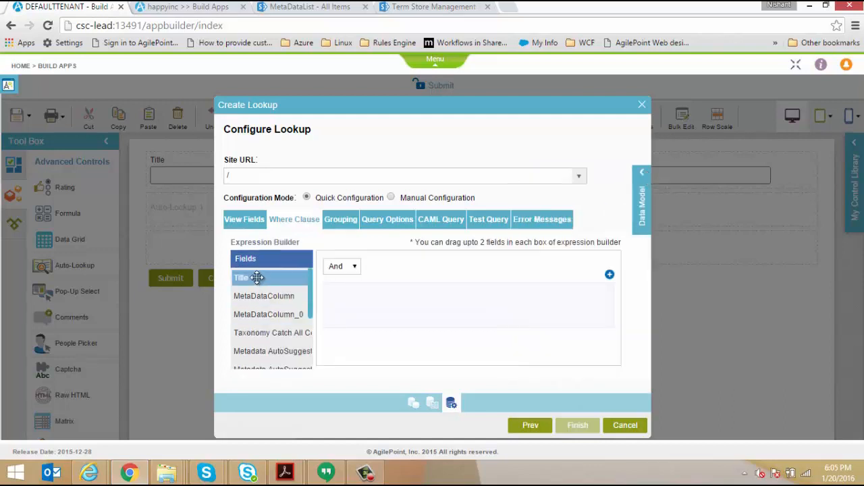
left_click_drag(253, 277, 407, 308)
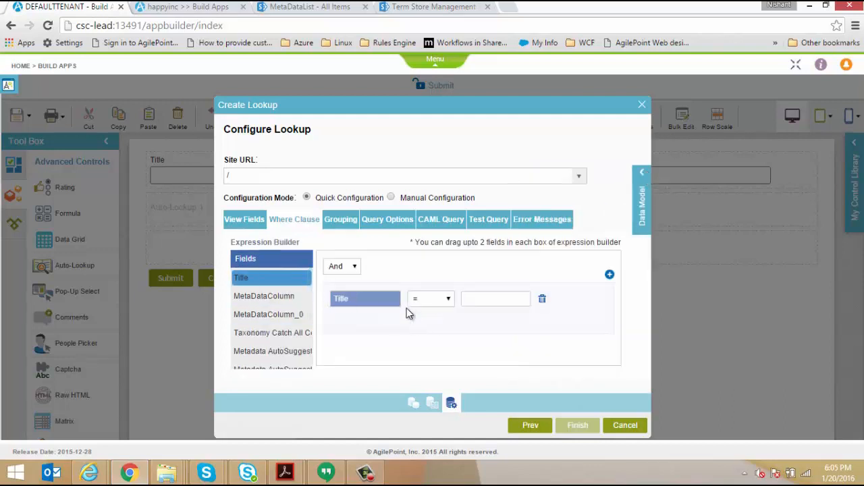
left_click(473, 302)
type("123")
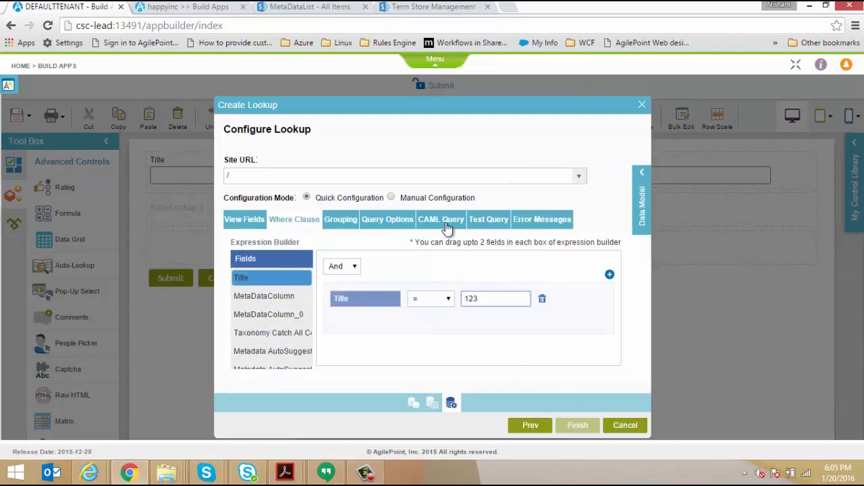
Step: Validate the lookup query and finish the demo lookup as the Auto-Lookup control's source, closing its field settings
left_click(488, 222)
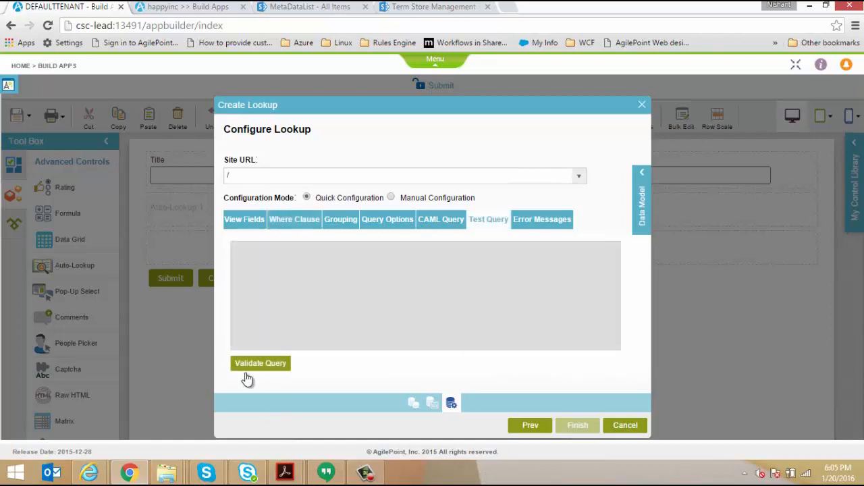
left_click(260, 365)
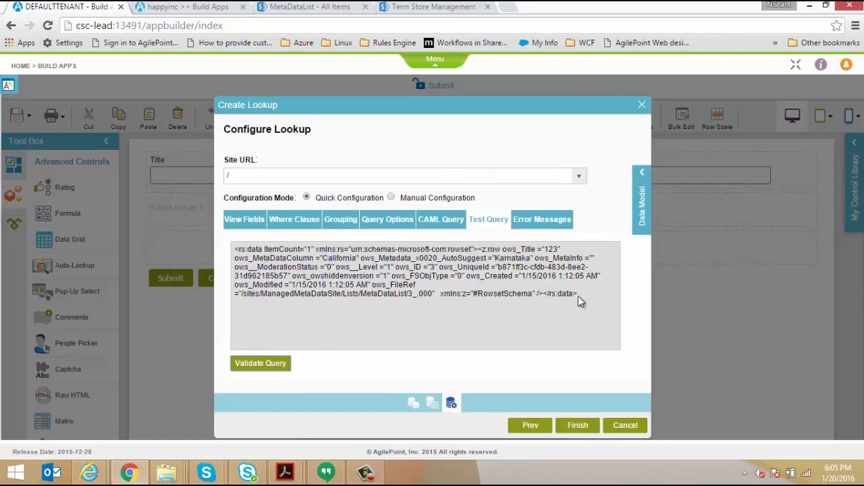
left_click(580, 427)
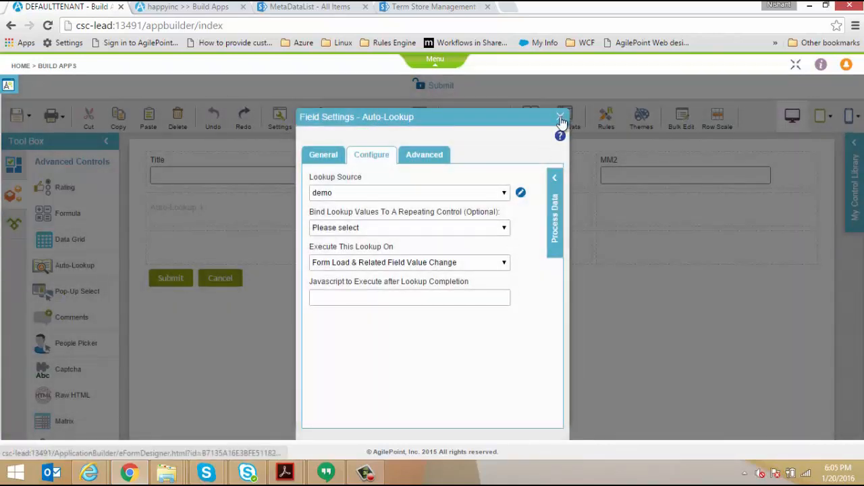
left_click(561, 120)
Step: Preview the form in the PC browser view and compare its field values with the item in the SharePoint MetaDataList
left_click(465, 116)
left_click(482, 139)
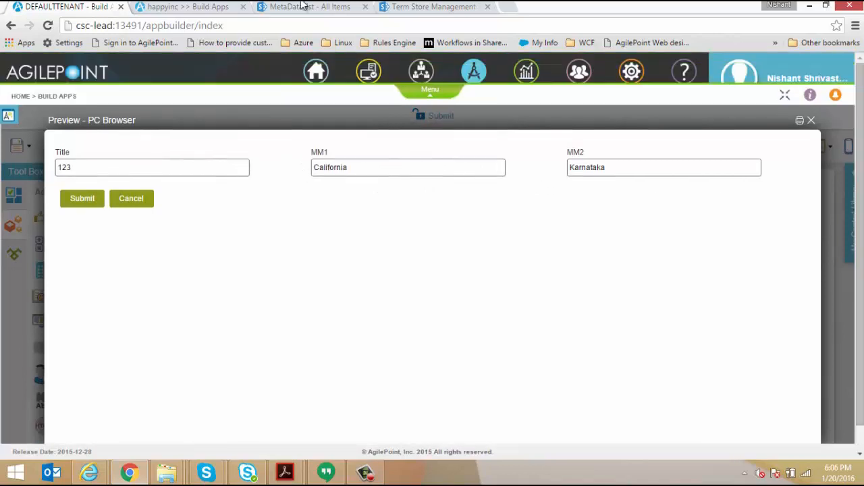
left_click(308, 6)
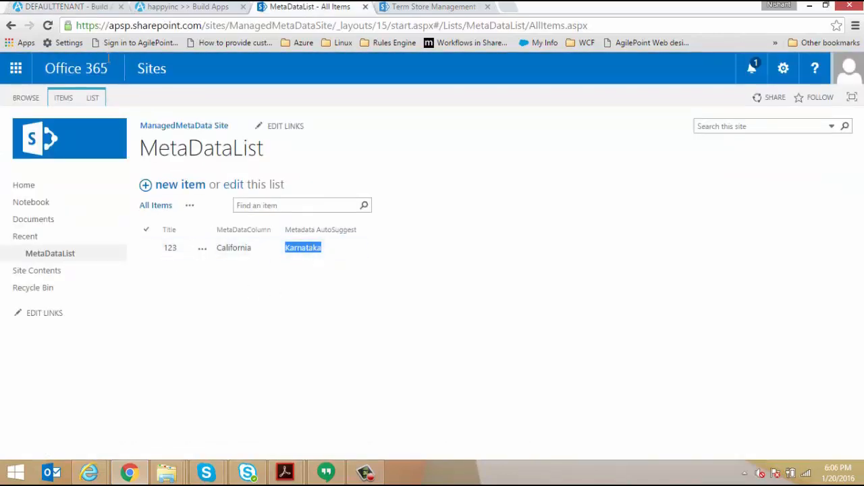
left_click(88, 8)
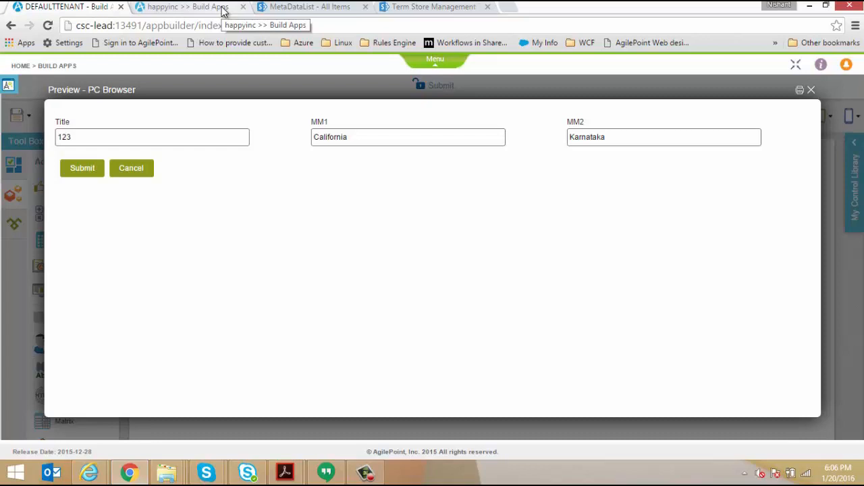
Step: Examine the terms of the India and USA term sets under the Country group in SharePoint's Term Store Management Tool
left_click(419, 6)
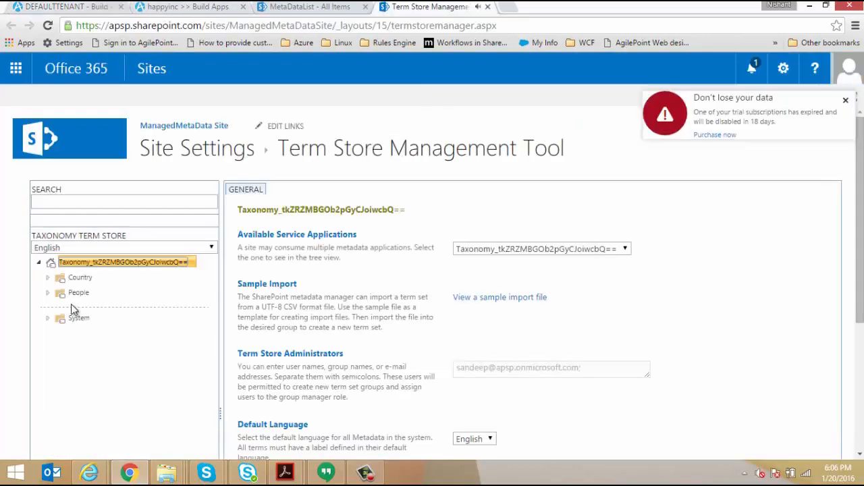
left_click(48, 277)
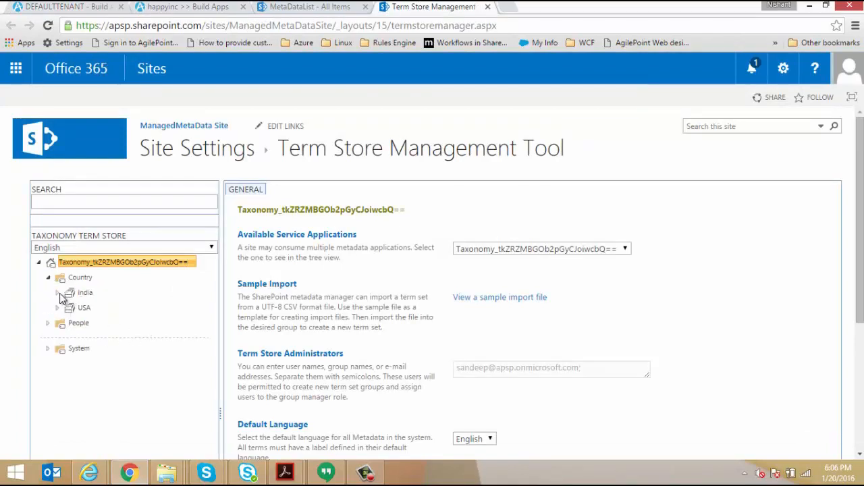
left_click(58, 293)
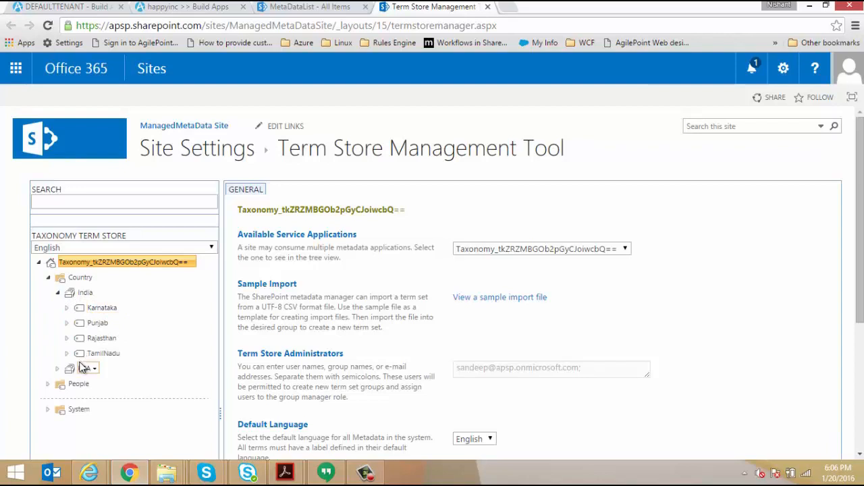
left_click(58, 369)
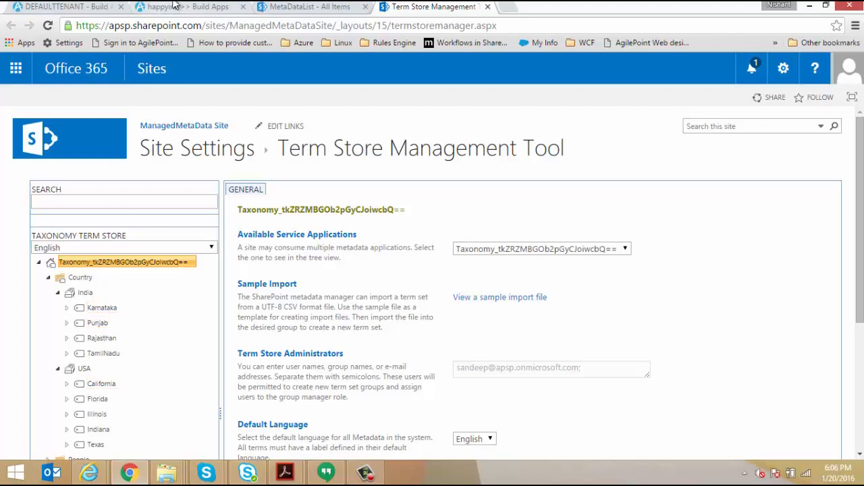
Step: Switch to AgilePoint App Builder and create an application named MMDemo with an eForms-triggered MMDemo process model and a blank primary data source
left_click(173, 6)
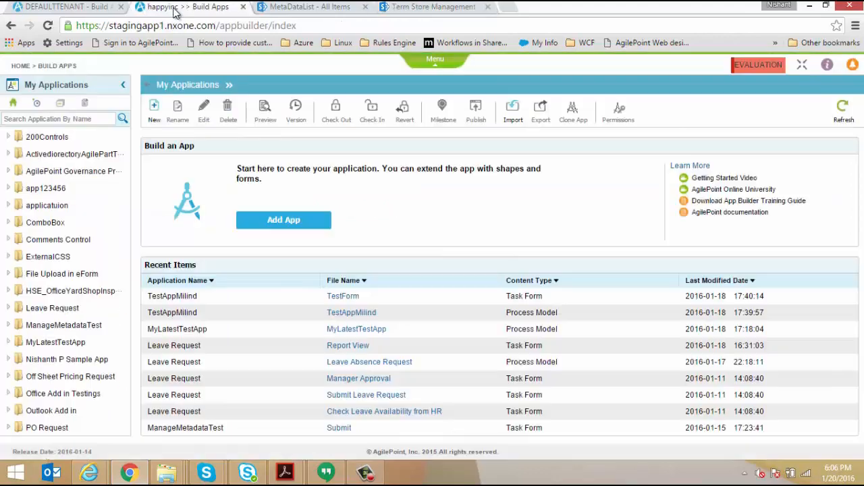
left_click(299, 217)
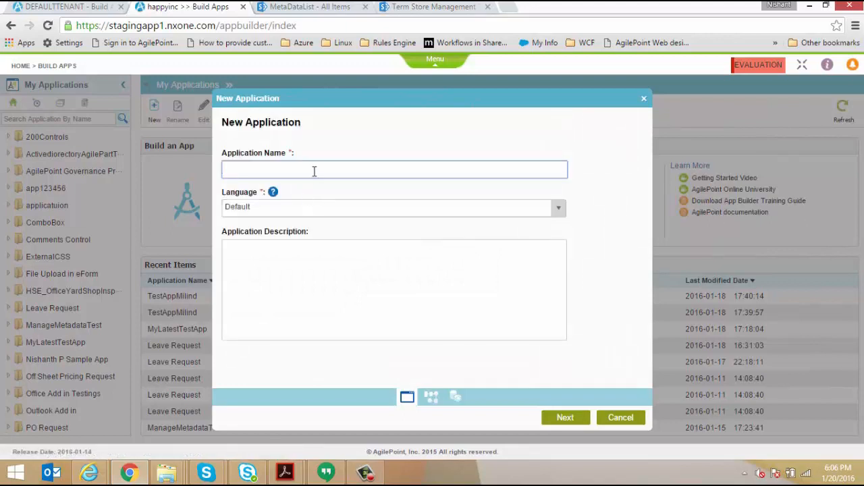
type("MMDemo")
left_click_drag(260, 177, 114, 174)
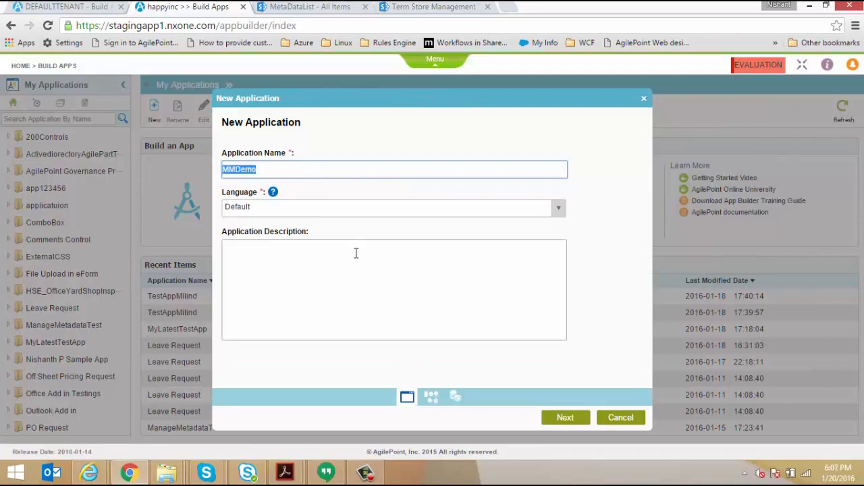
left_click(566, 417)
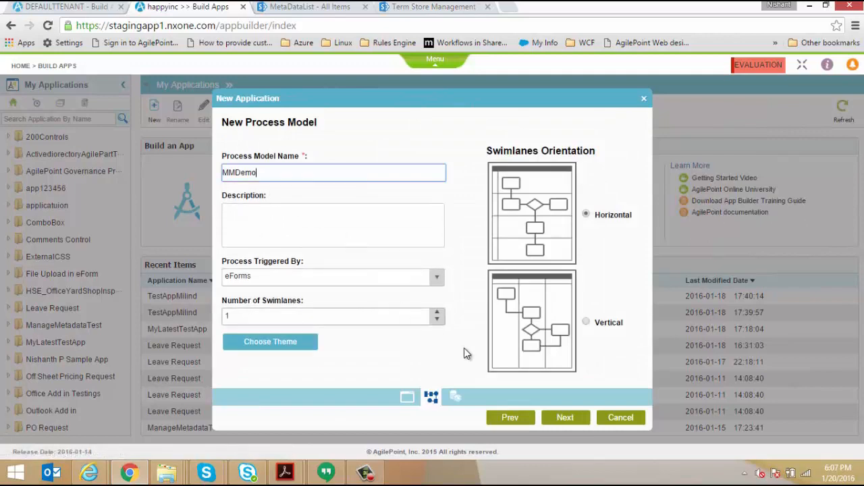
left_click(579, 422)
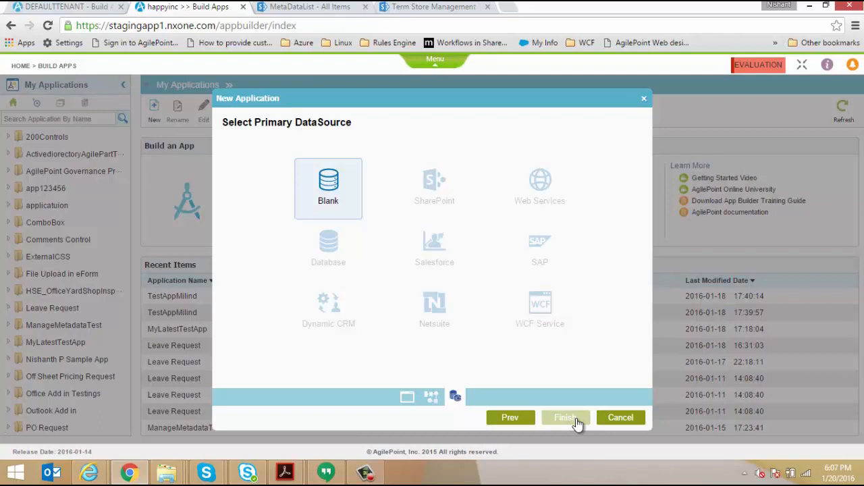
left_click(570, 418)
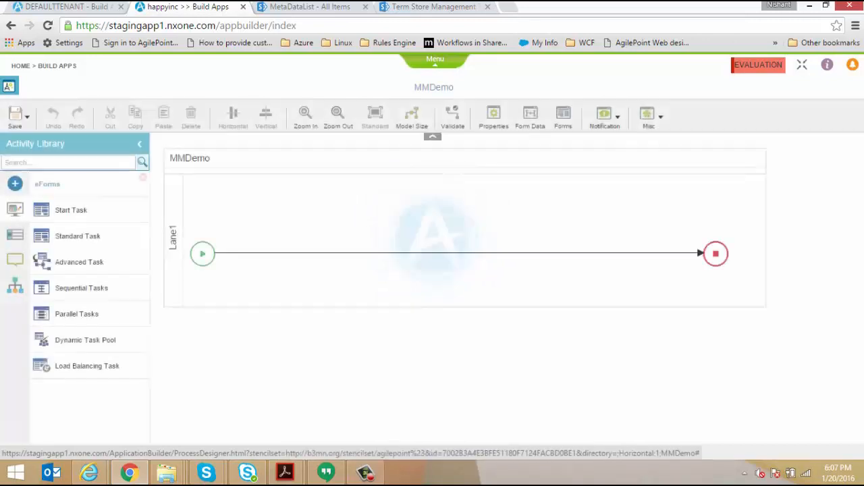
Step: Add a Start Task to Lane1 after the start event, create its blank form named demo, and dismiss the form settings
mouse_move(61, 212)
left_mouse_down()
mouse_move(264, 226)
mouse_move(294, 256)
left_mouse_up()
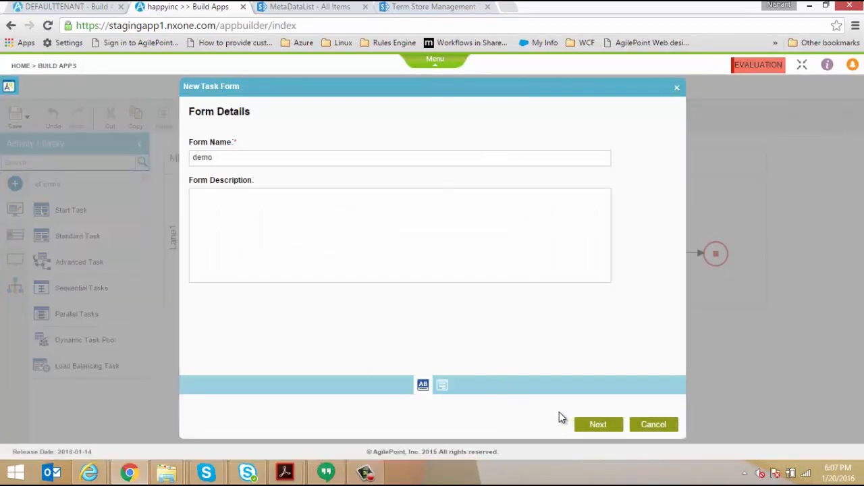
left_click(598, 428)
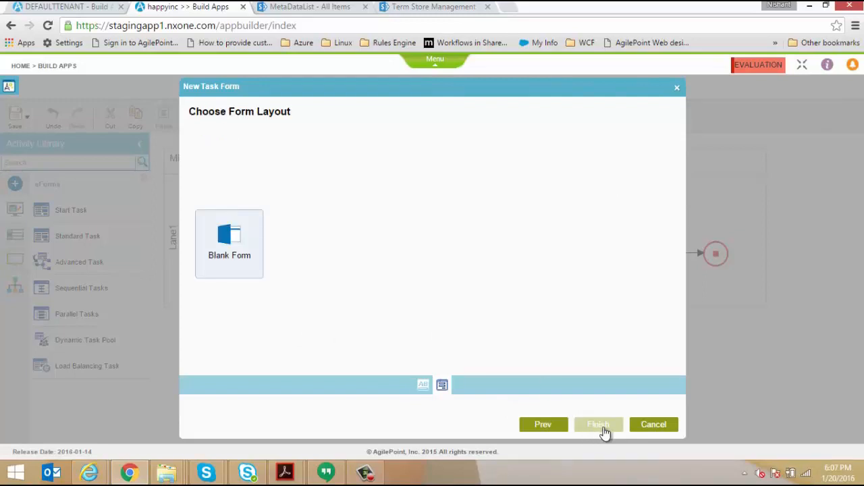
left_click(598, 425)
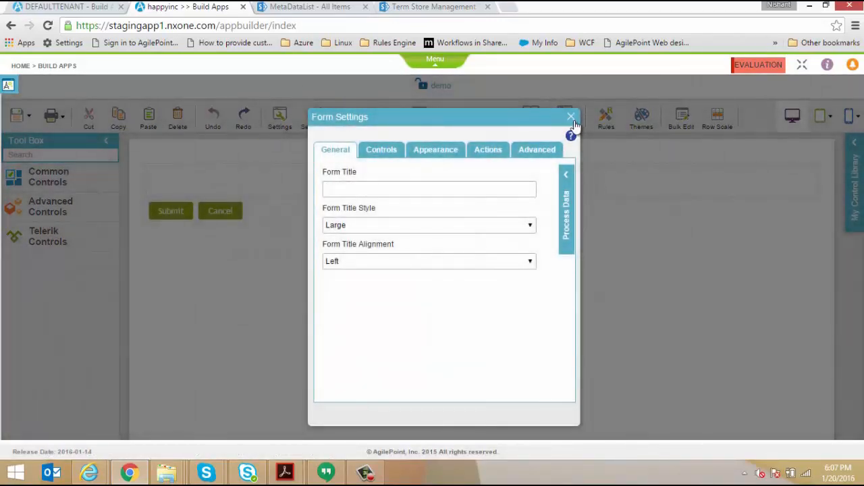
left_click(570, 116)
Step: Place a text box in the first cell of the demo form and label it Ttile
left_click(42, 178)
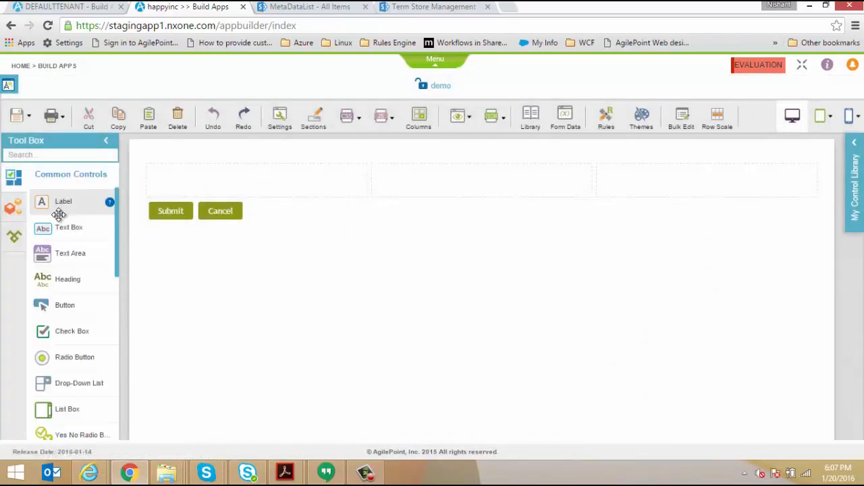
left_click_drag(59, 223, 273, 189)
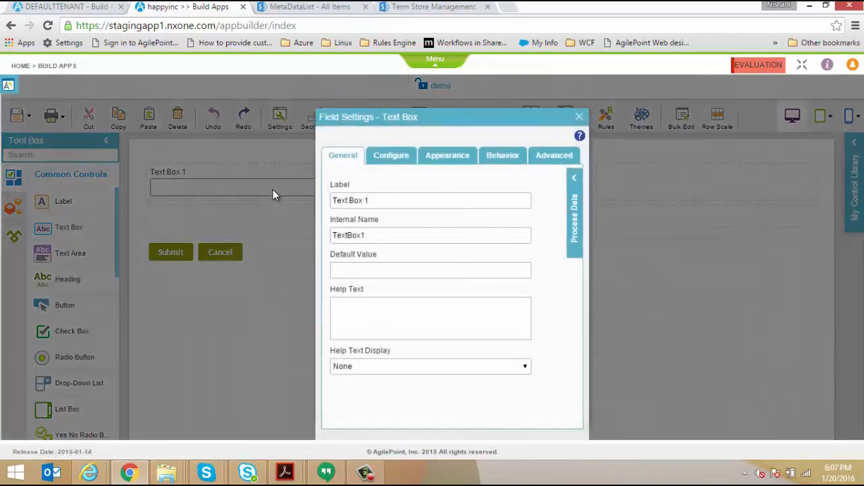
left_click_drag(390, 199, 145, 203)
type("Ttile")
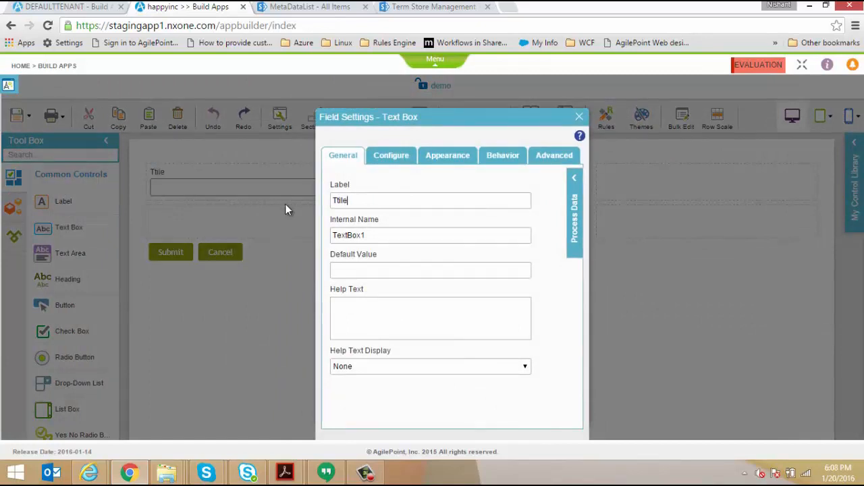
key("Tab")
left_click(579, 116)
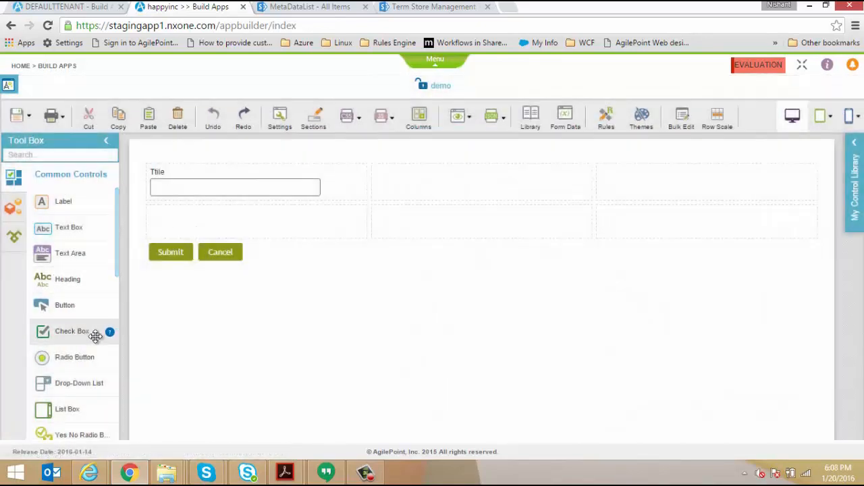
Step: Add a drop-down list labelled MM1 to the form and set its list type to Lookup List
left_click_drag(78, 386, 191, 205)
type("MM1")
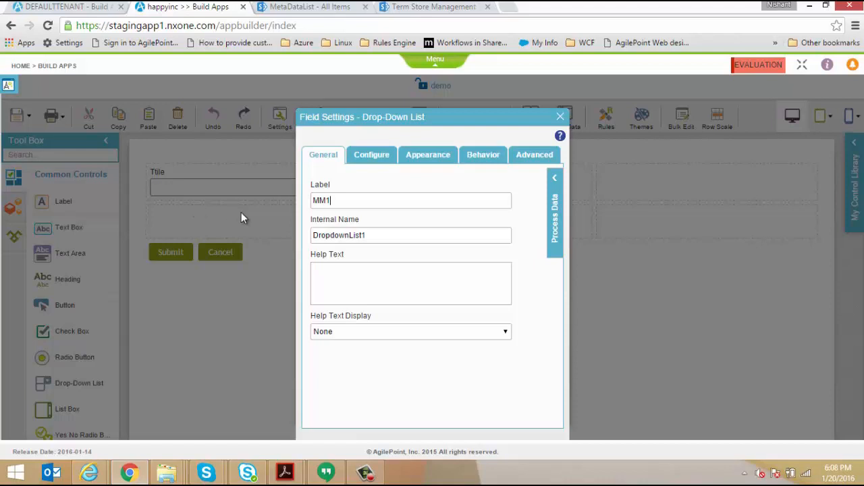
key("Tab")
left_click(386, 155)
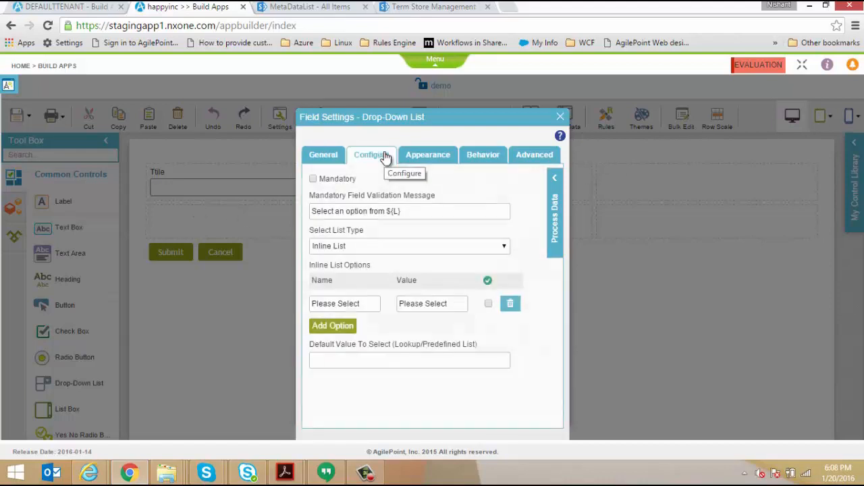
left_click(490, 252)
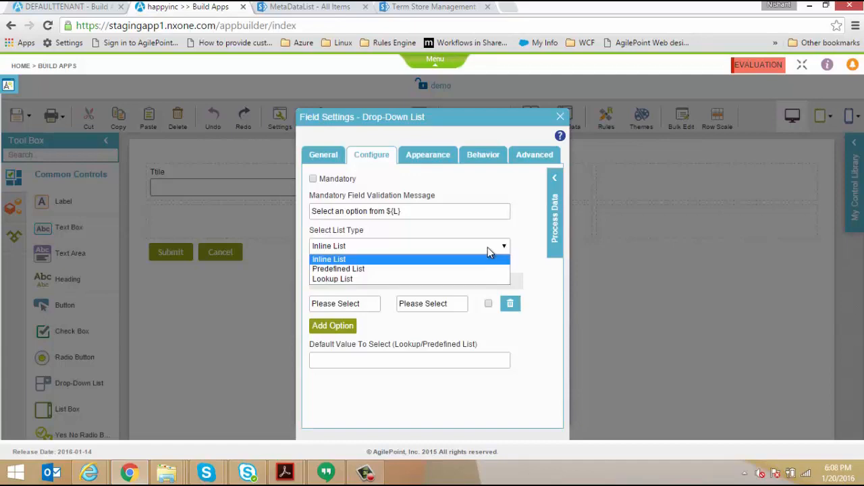
left_click(476, 279)
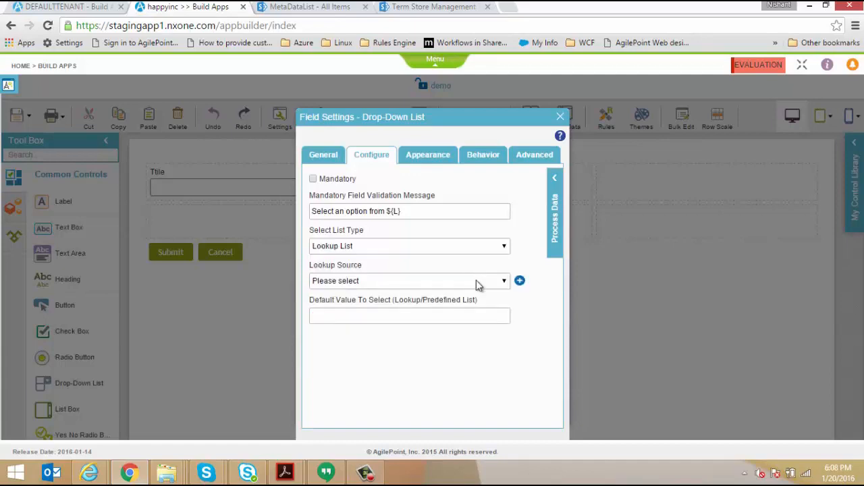
Step: Start a new lookup source for MM1 with SharePoint as the data source and SharePoint Term Store Lookup as the type
left_click(519, 280)
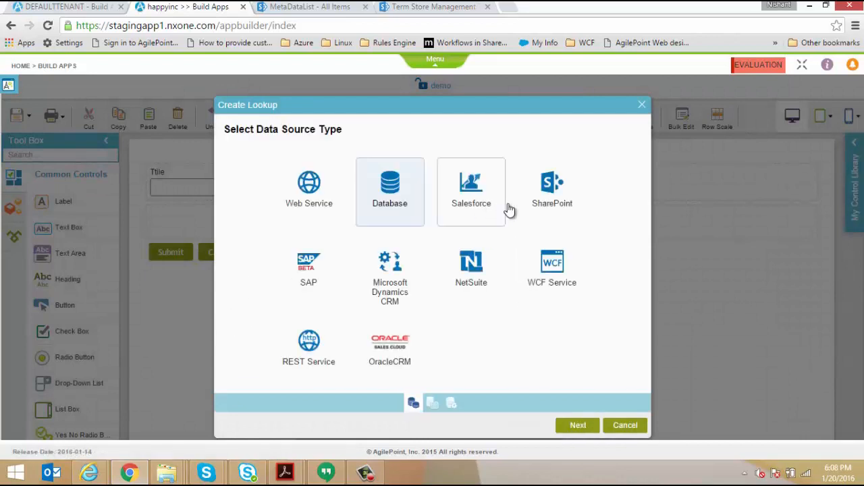
left_click(565, 207)
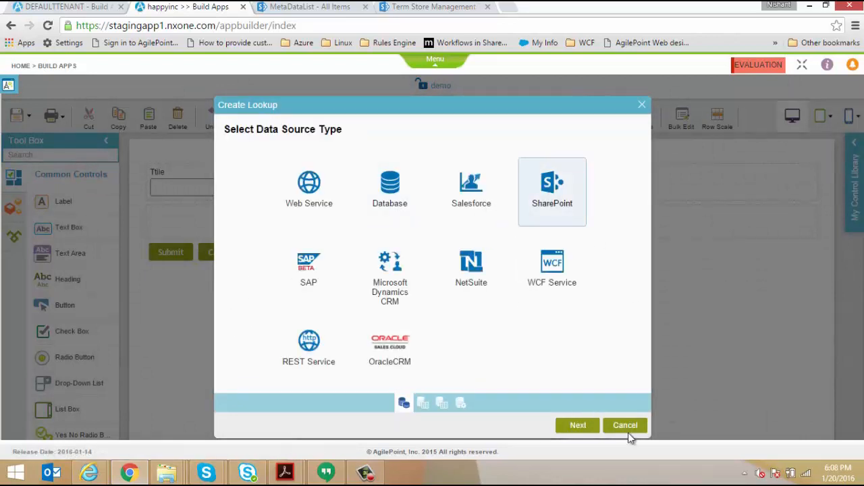
left_click(571, 431)
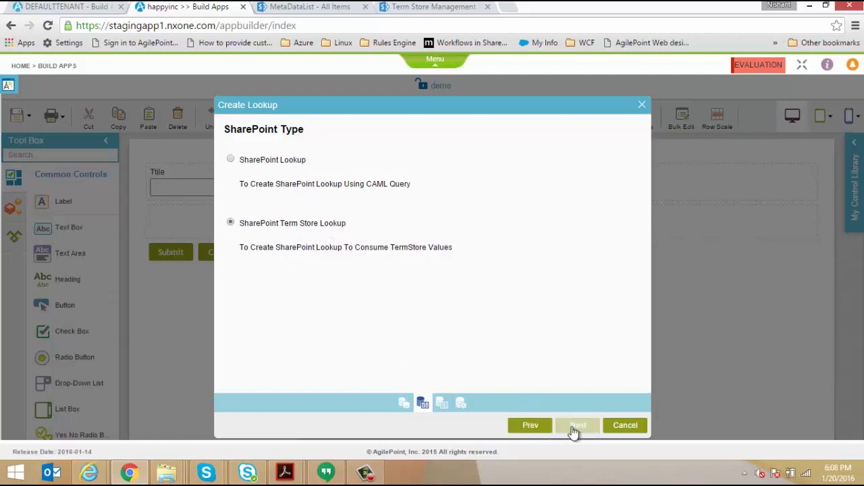
left_click(578, 428)
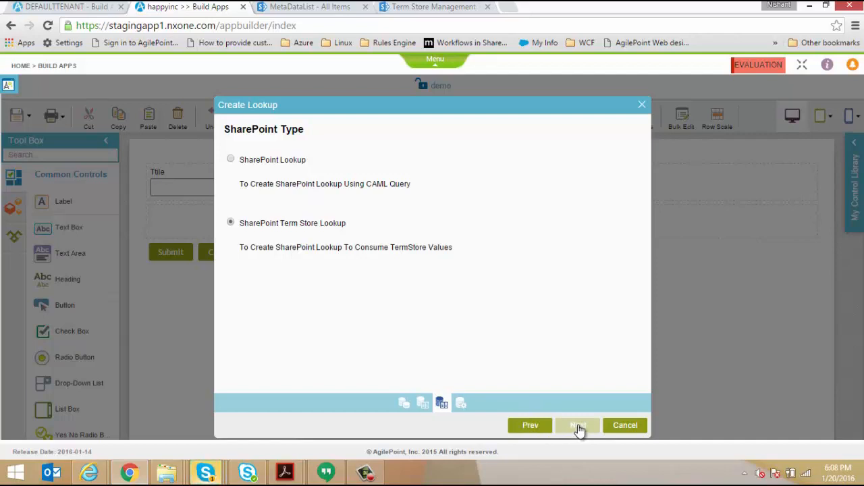
Step: Set the lookup's access token to SPOnlineToken and name it demo, keeping the Name/Value lookup type
left_click(429, 176)
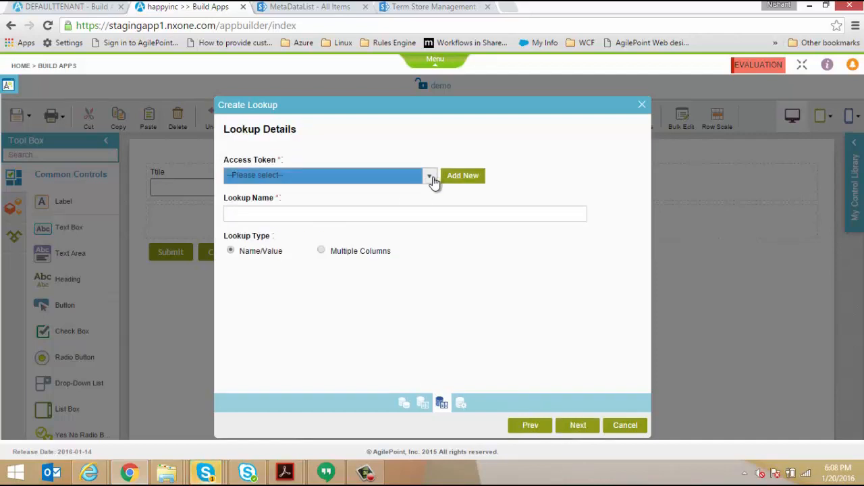
left_click(392, 221)
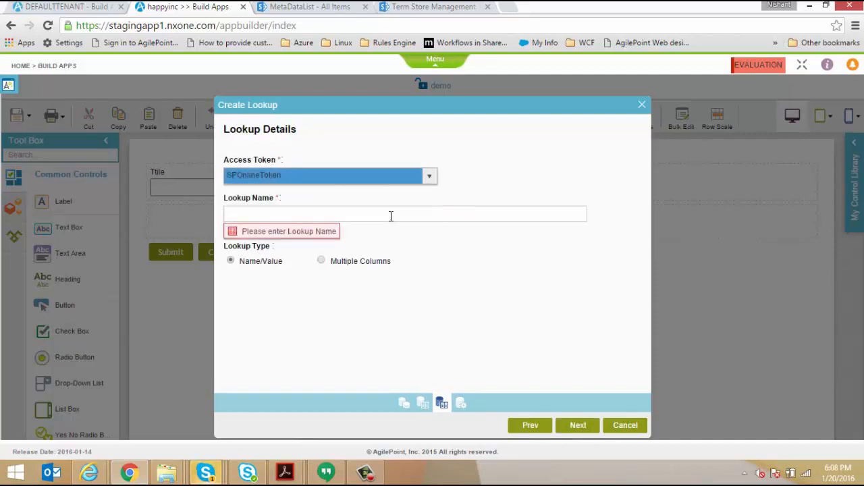
left_click(385, 217)
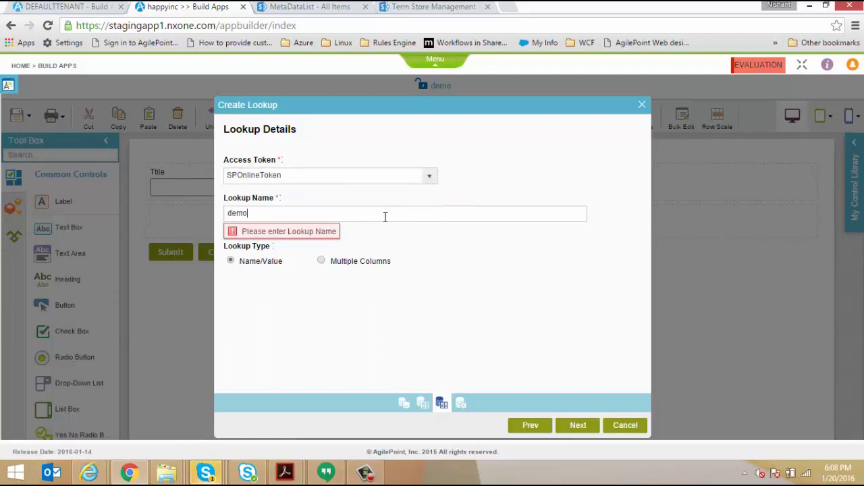
left_click(306, 280)
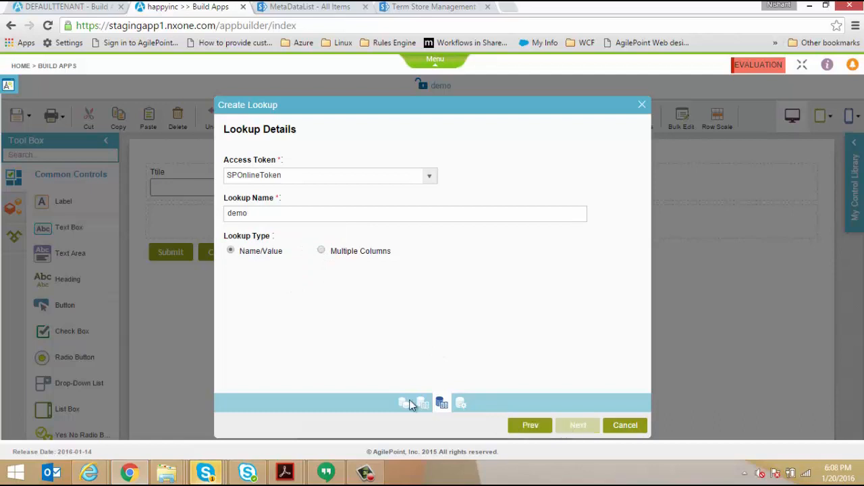
left_click(580, 430)
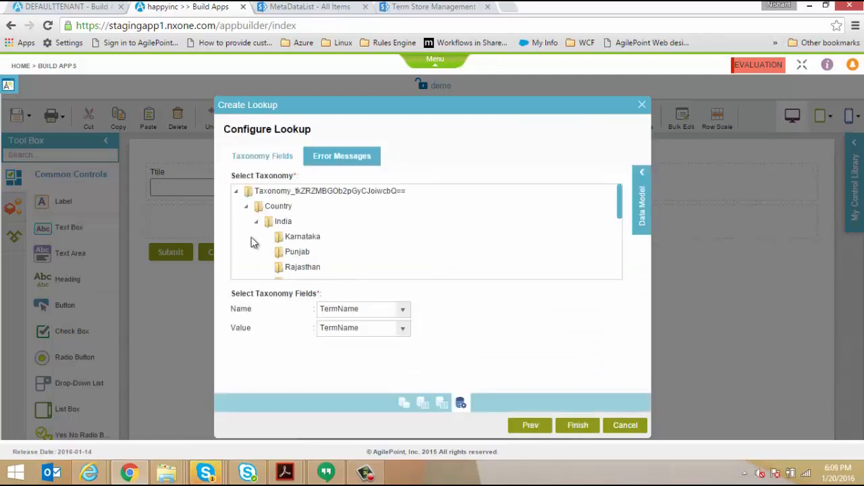
Step: Examine the terms available under India and USA in the Country term set of the lookup's taxonomy tree
left_click(281, 219)
left_click_drag(621, 214, 624, 246)
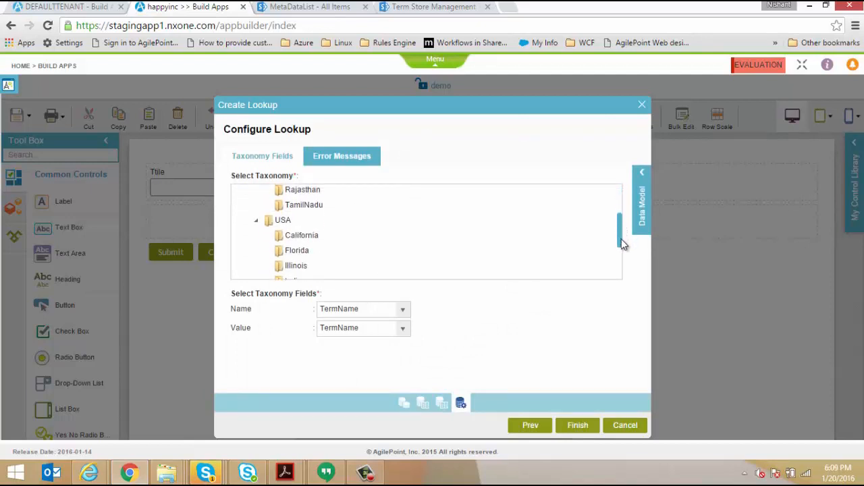
left_click(284, 223)
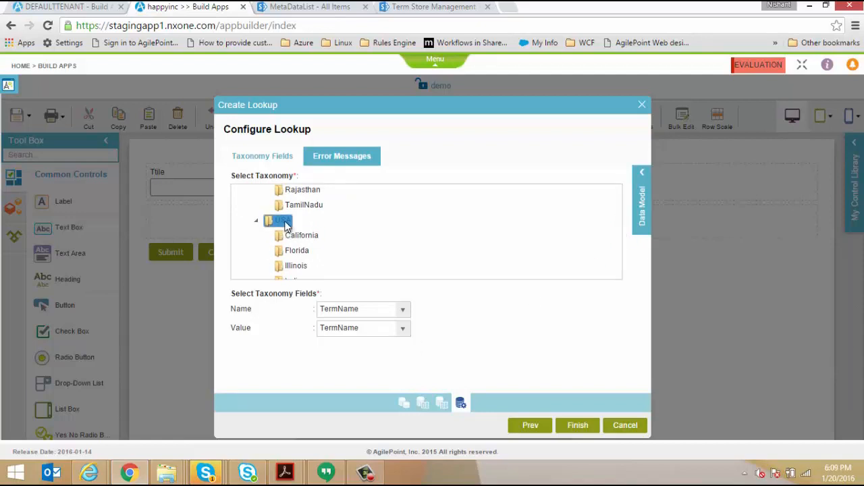
left_click_drag(621, 230, 621, 241)
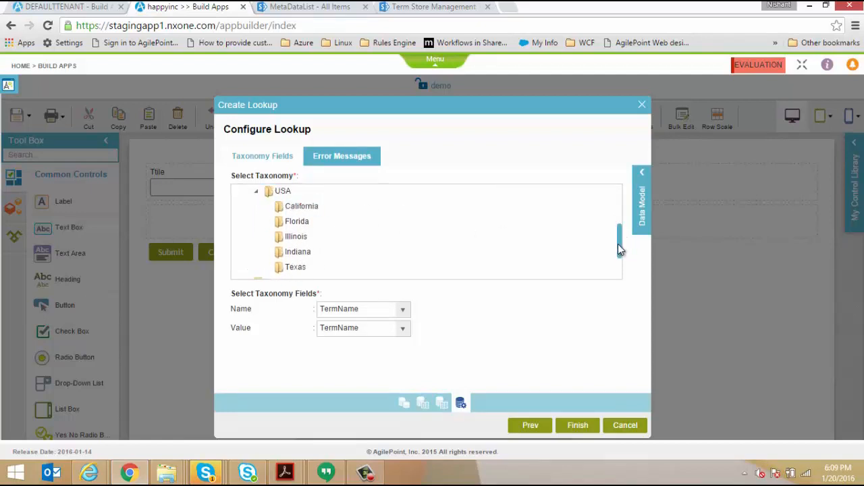
left_click_drag(620, 241, 619, 192)
left_click(256, 224)
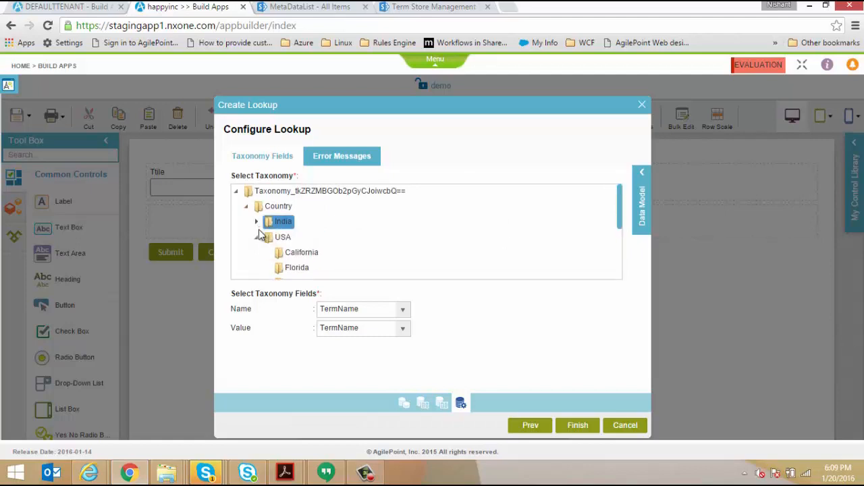
left_click(256, 237)
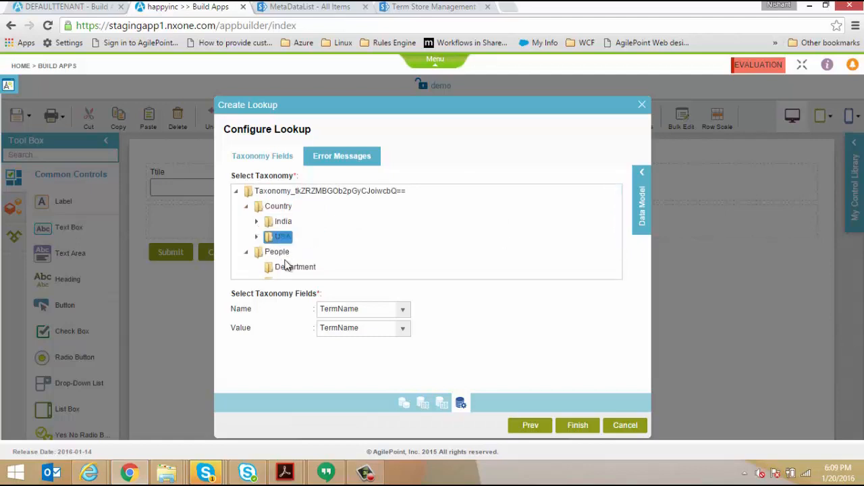
left_click(257, 237)
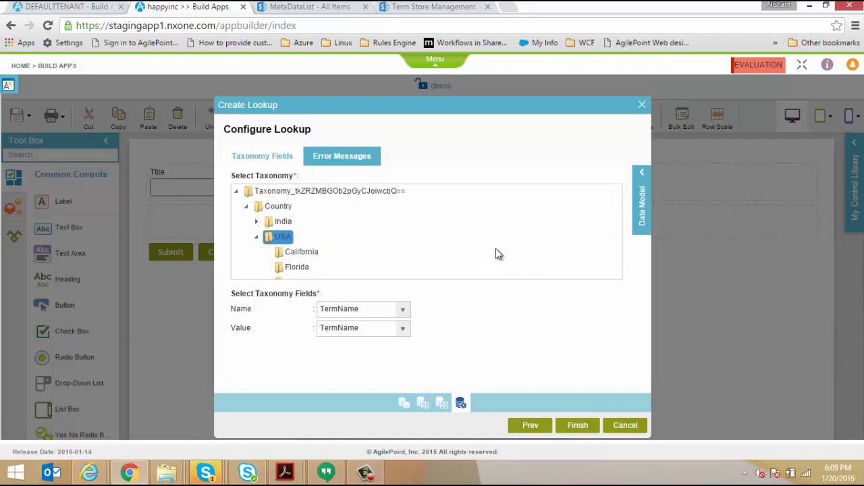
left_click_drag(623, 220, 623, 239)
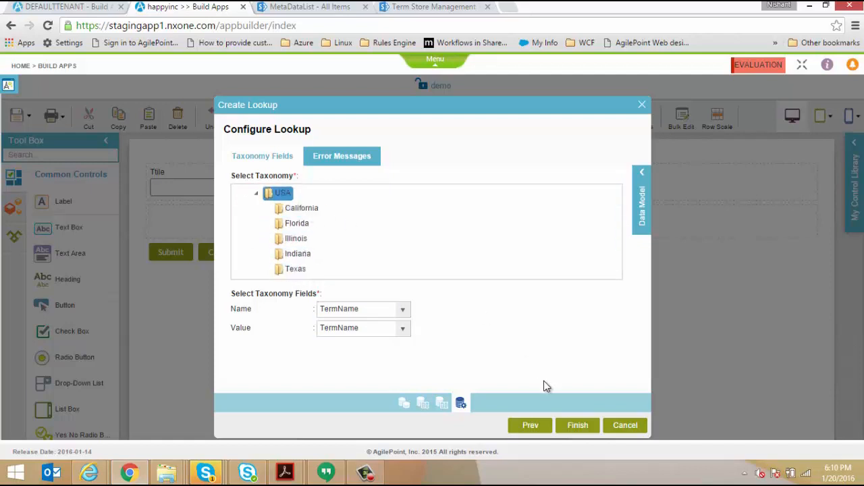
Step: Select the USA term as the lookup's taxonomy, keep TermName for name and value, finish the lookup, and close the drop-down field settings
left_click(575, 430)
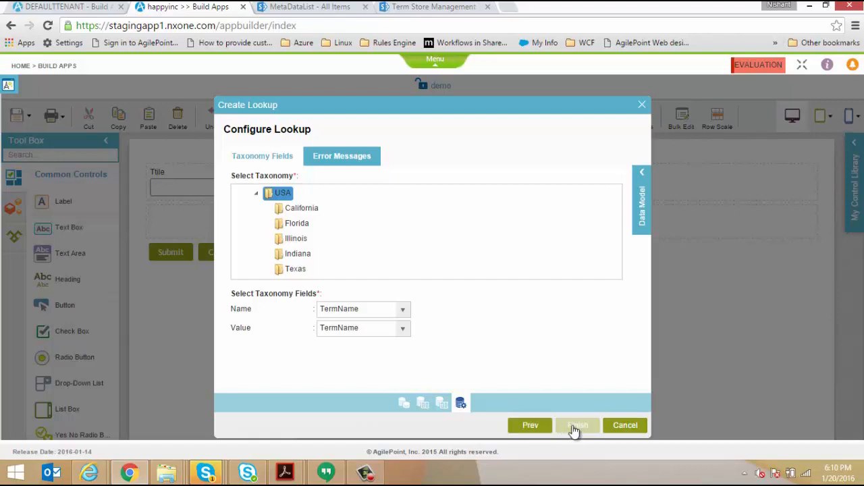
left_click(575, 431)
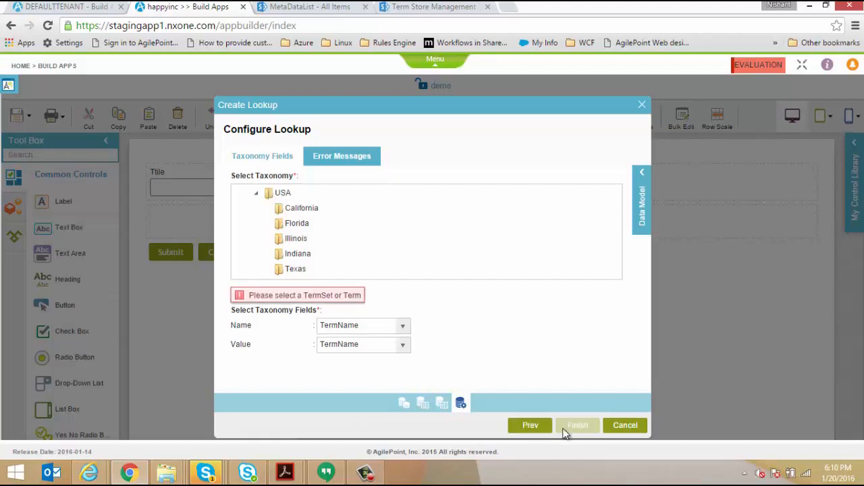
left_click(284, 194)
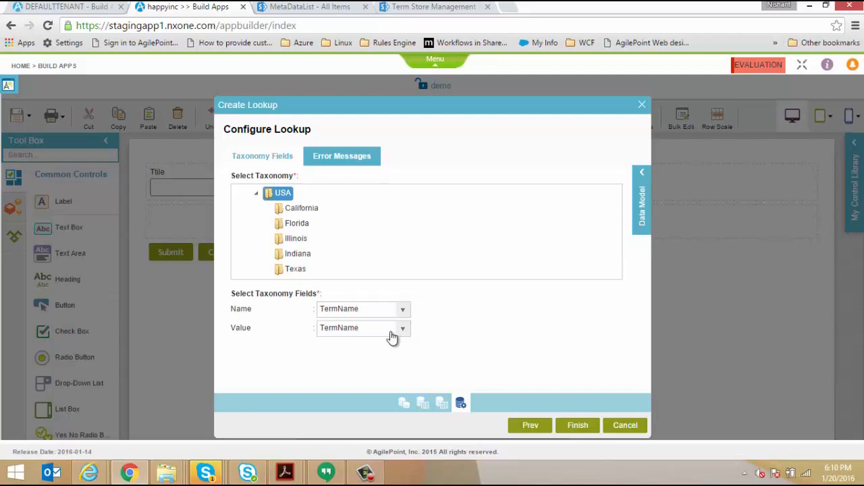
left_click(405, 317)
left_click(405, 323)
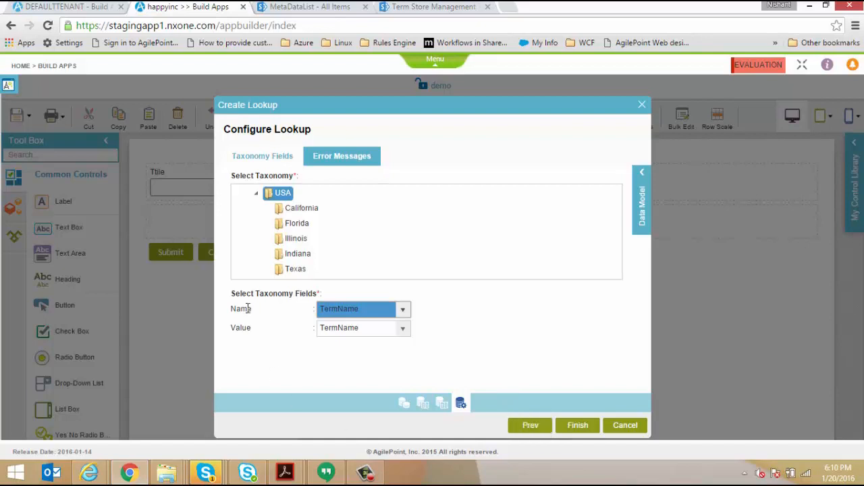
left_click(584, 429)
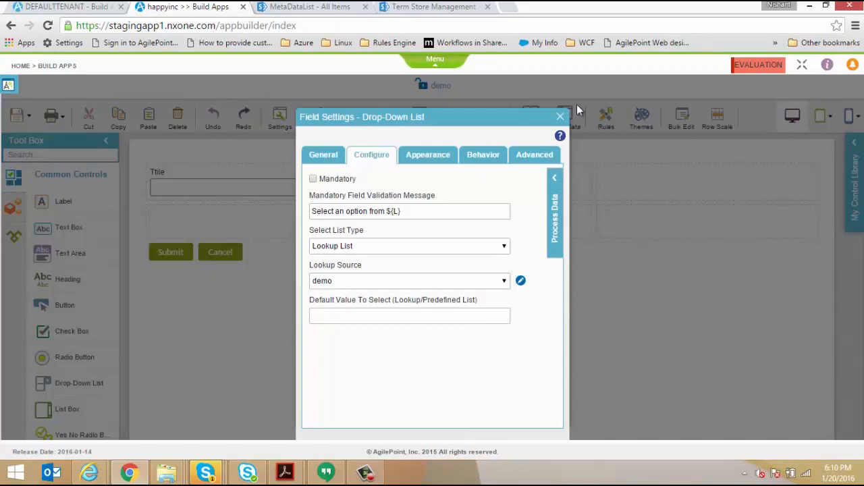
left_click(560, 118)
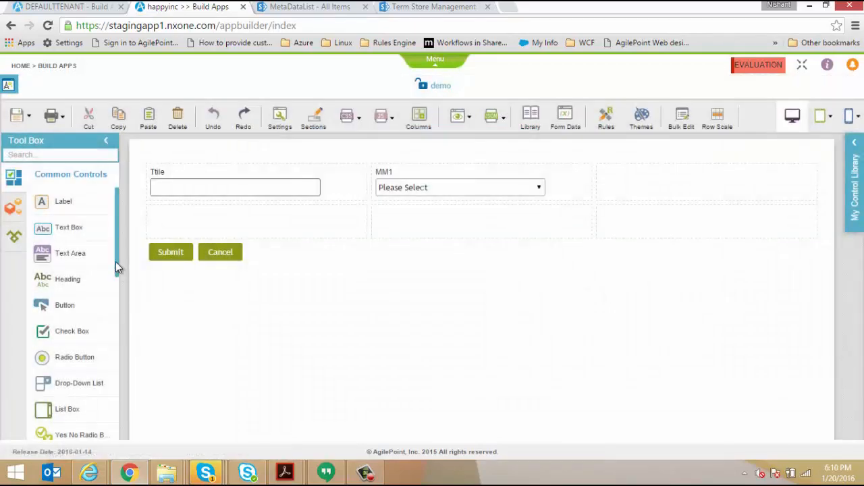
Step: Add an Auto-Suggest control to the third cell of the form's first row and label it MM2
left_click_drag(117, 261, 107, 445)
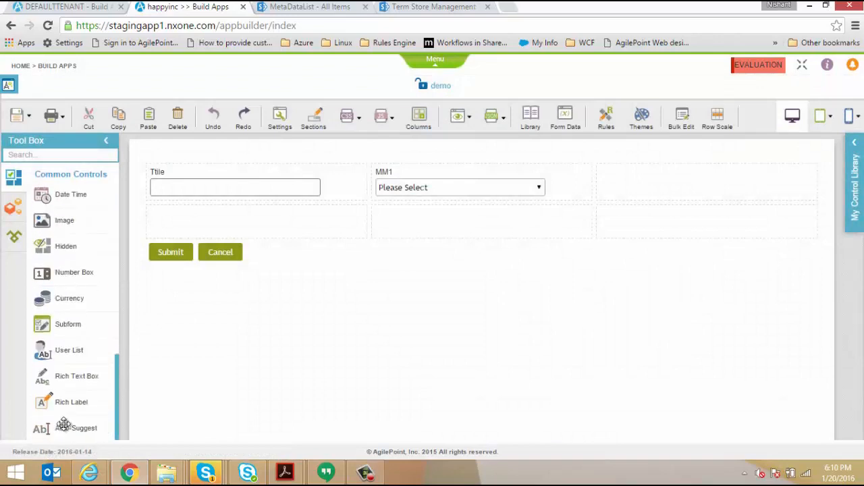
left_click_drag(409, 349, 666, 195)
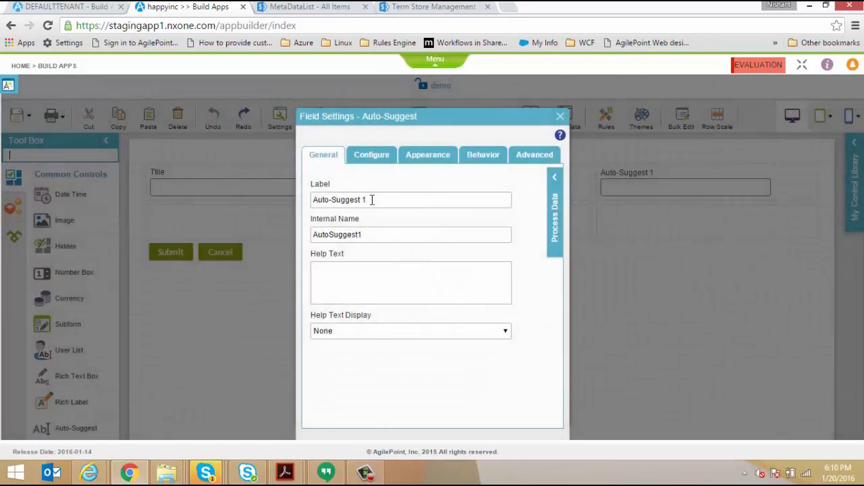
triple_click(371, 200)
type("M")
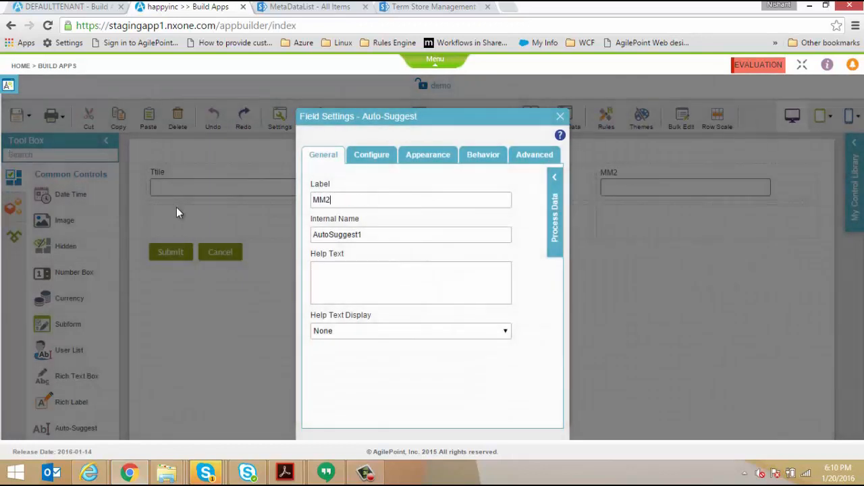
type("M2")
key("Tab")
Step: Set the list type of the MM2 auto-suggest field to Lookup List
left_click(380, 156)
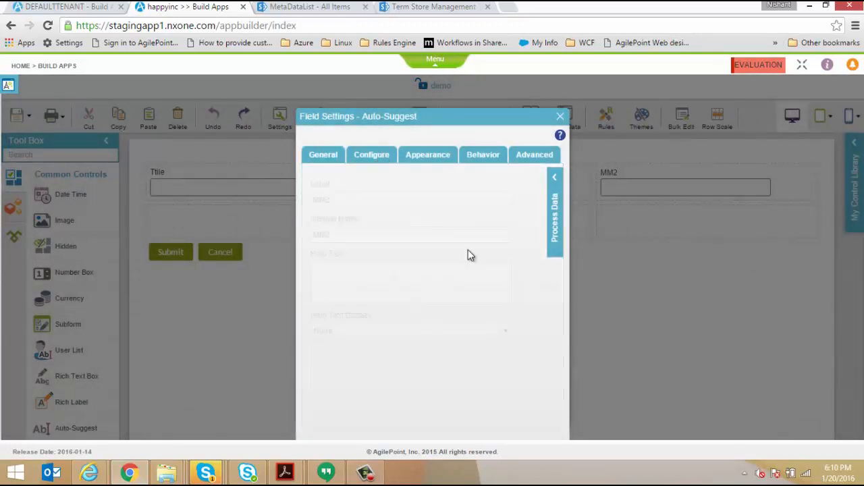
left_click(504, 247)
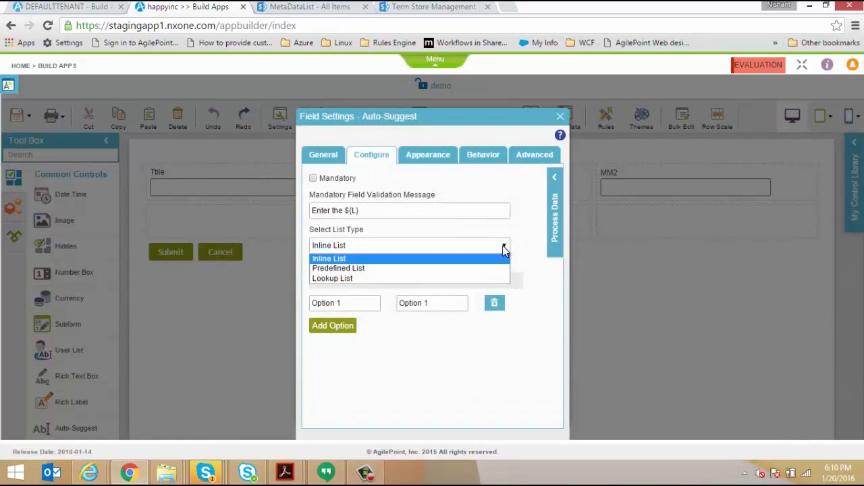
left_click(462, 278)
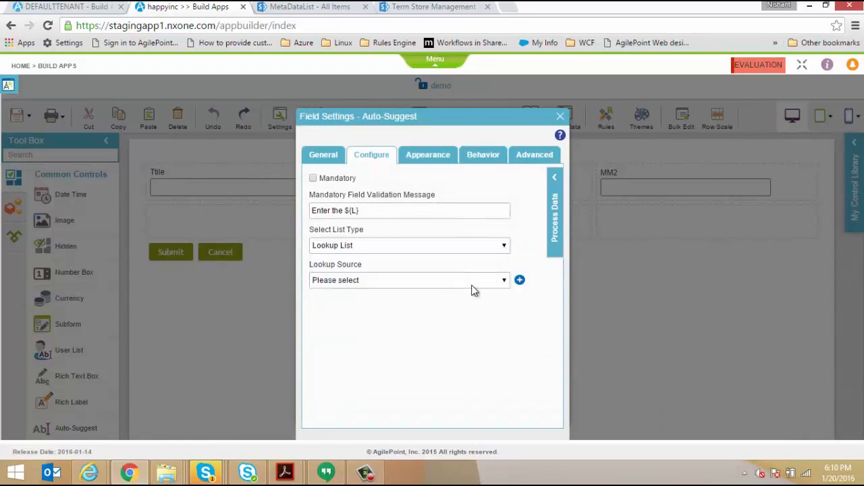
Step: Start a new lookup source for MM2 with SharePoint as the data source and SharePoint Term Store Lookup as the type
left_click(521, 282)
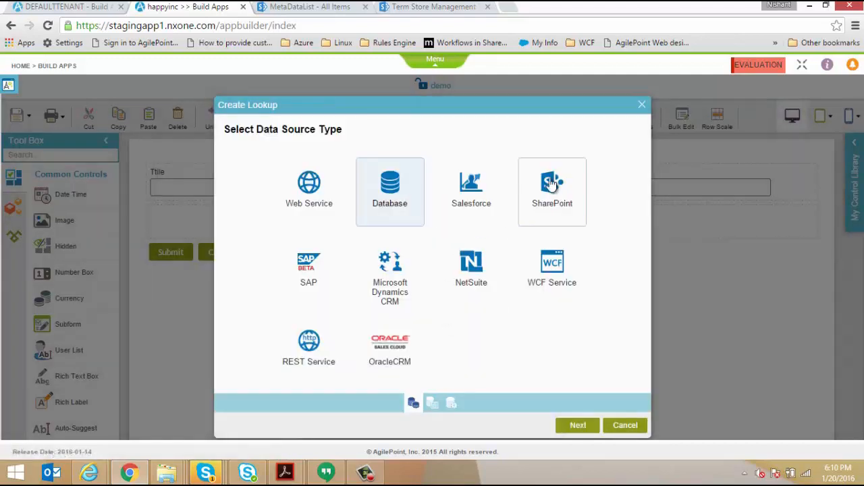
left_click(566, 212)
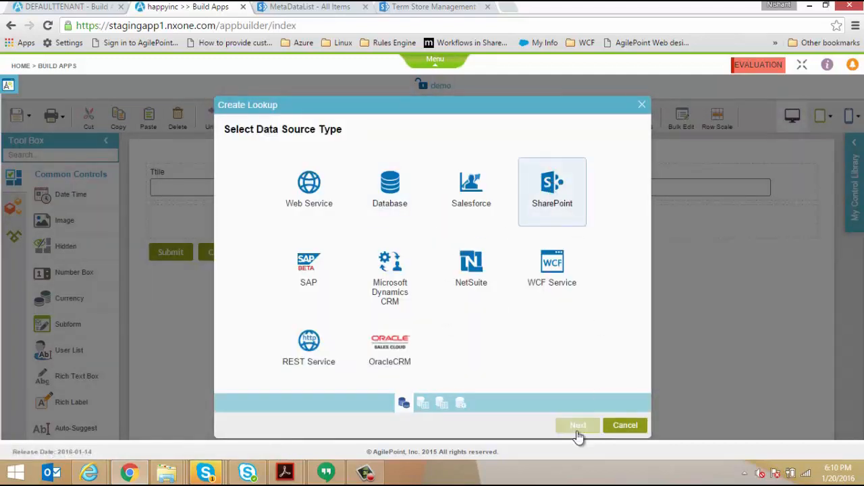
left_click(576, 426)
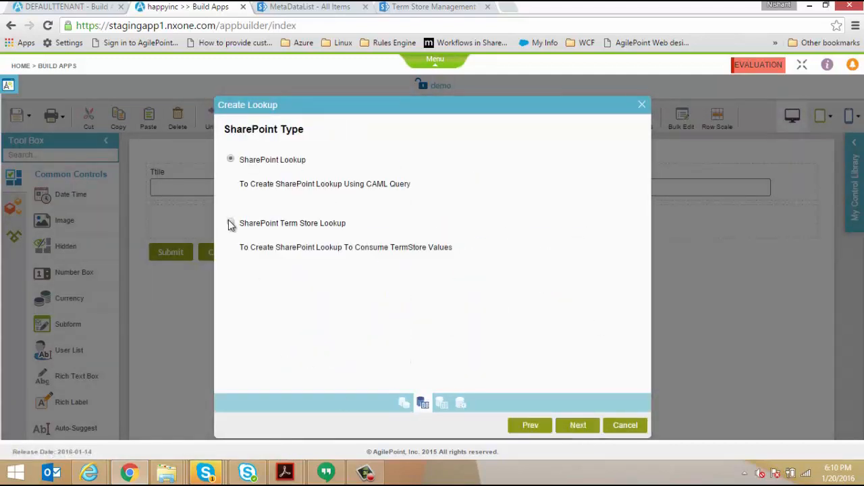
left_click(230, 225)
left_click(562, 429)
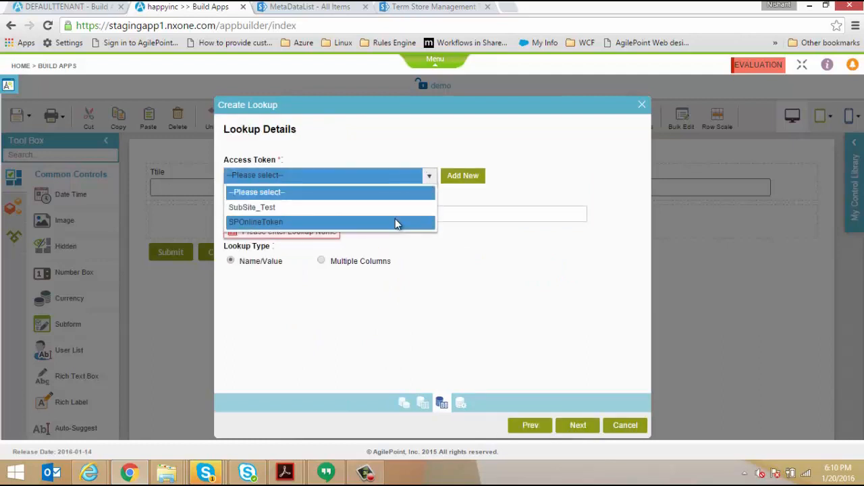
Step: Set the new lookup's access token to SPOnlineToken and name it demo2, keeping the Name/Value lookup type
left_click(397, 223)
left_click(394, 215)
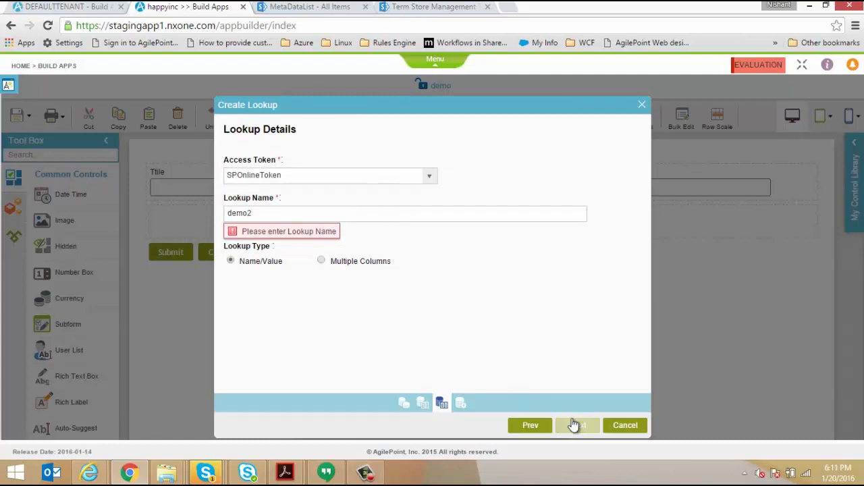
left_click(577, 425)
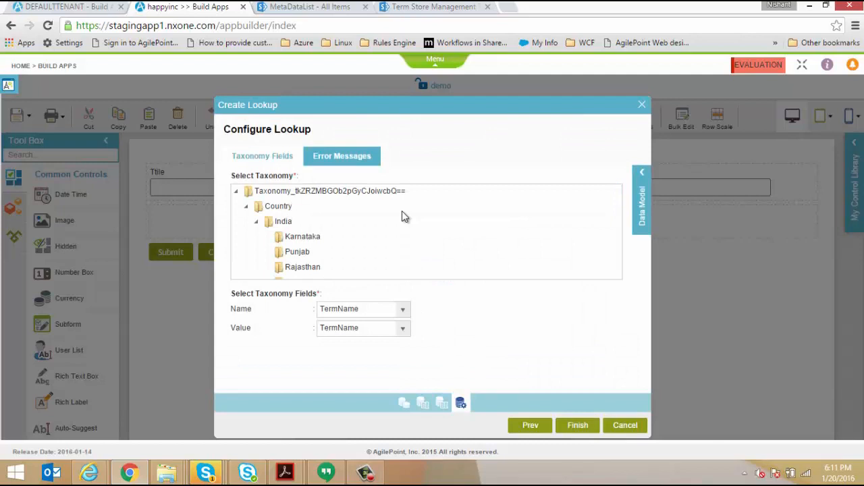
Step: Select the India term as the demo2 taxonomy, finish the lookup, and close the MM2 field settings
left_click(281, 223)
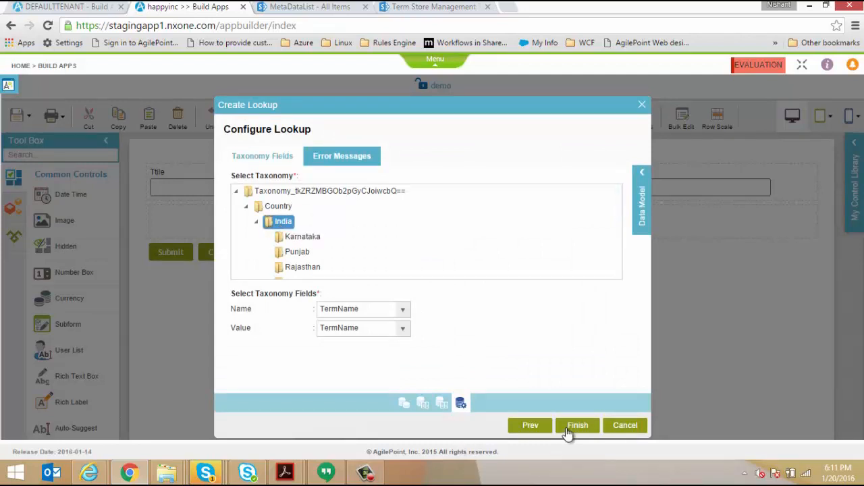
left_click(579, 427)
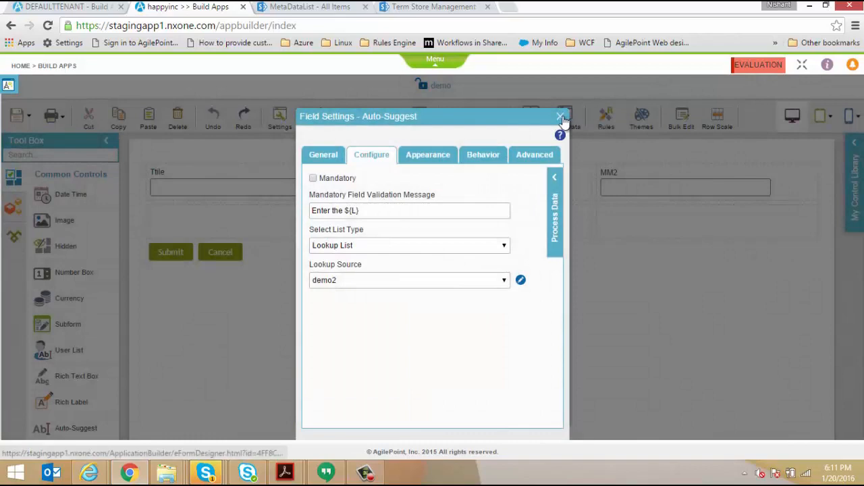
left_click(562, 119)
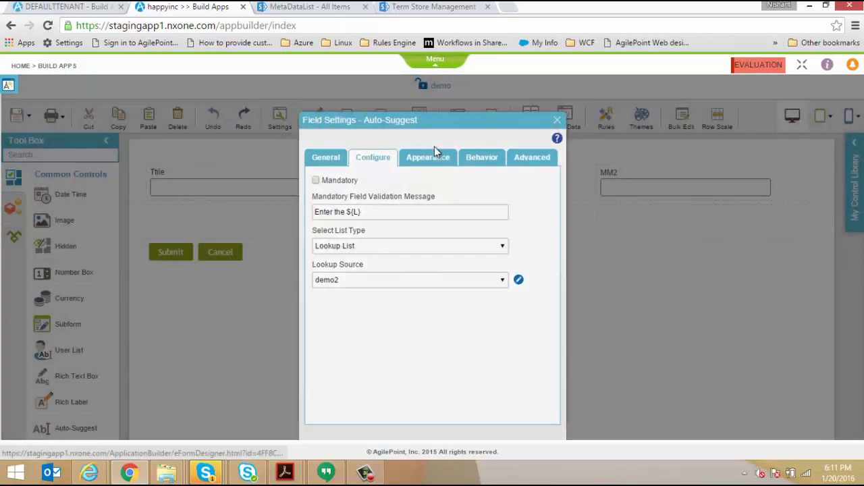
Step: Preview the form as a PC browser page and enter wdd in the Ttile field
left_click(461, 119)
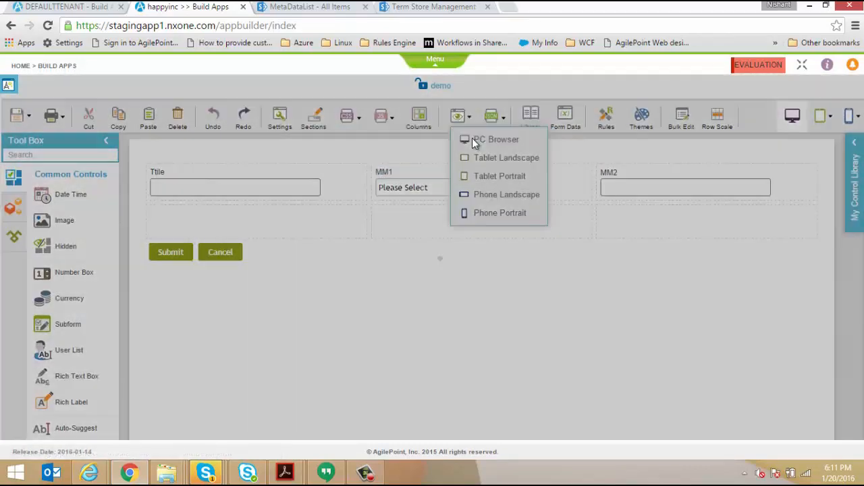
left_click(475, 139)
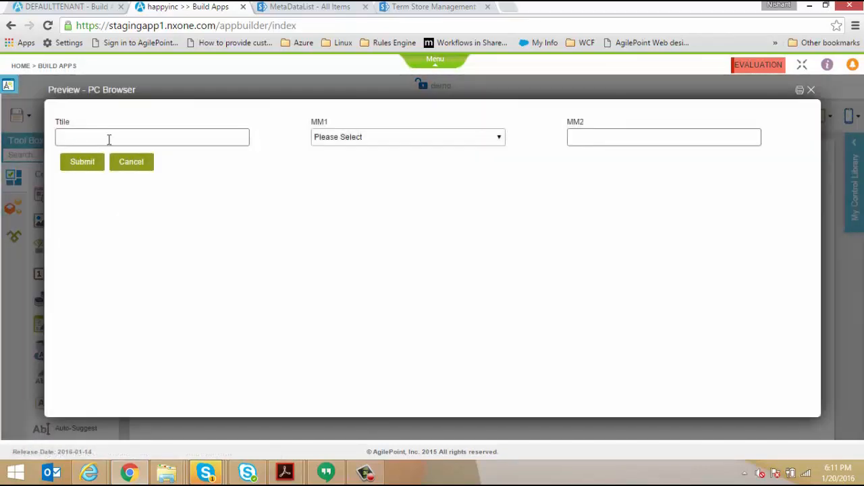
left_click(403, 138)
left_click(413, 139)
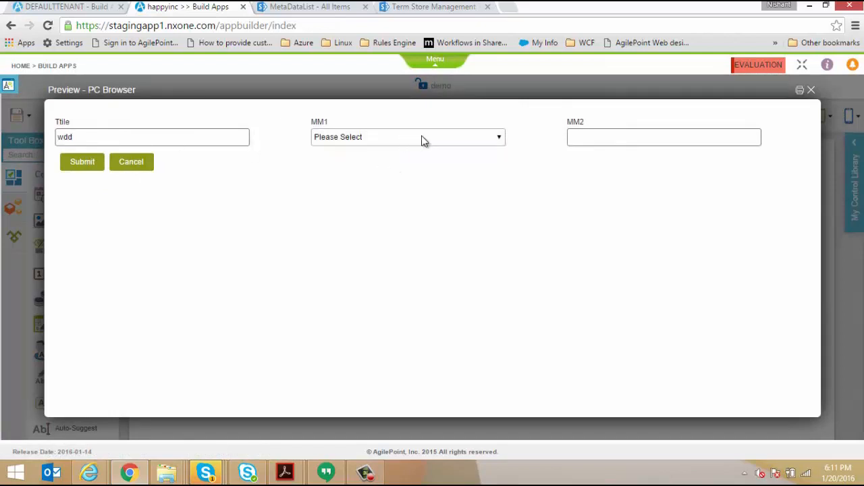
Step: Check the options offered by the MM1 drop-down list, and enter ka in MM2 to test its suggestions
left_click(499, 141)
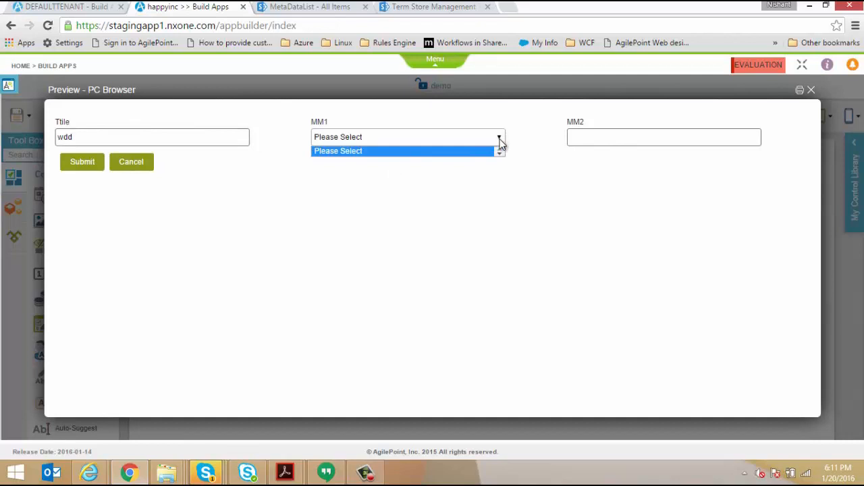
left_click(500, 140)
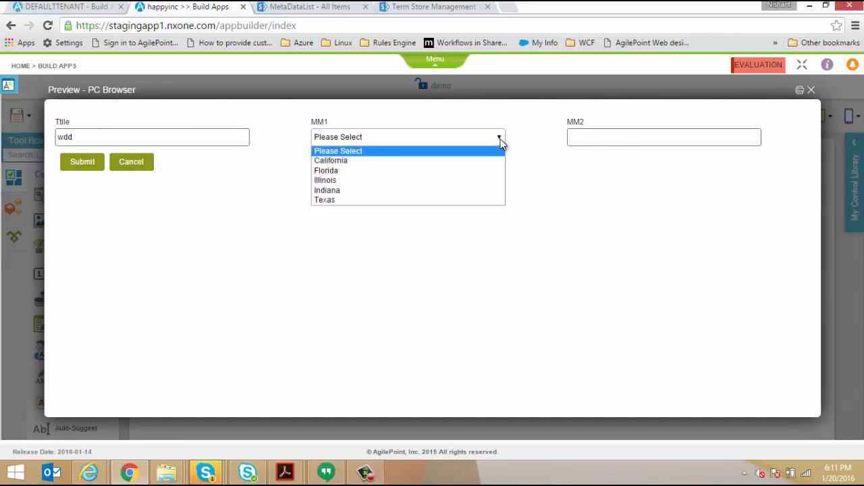
left_click(627, 141)
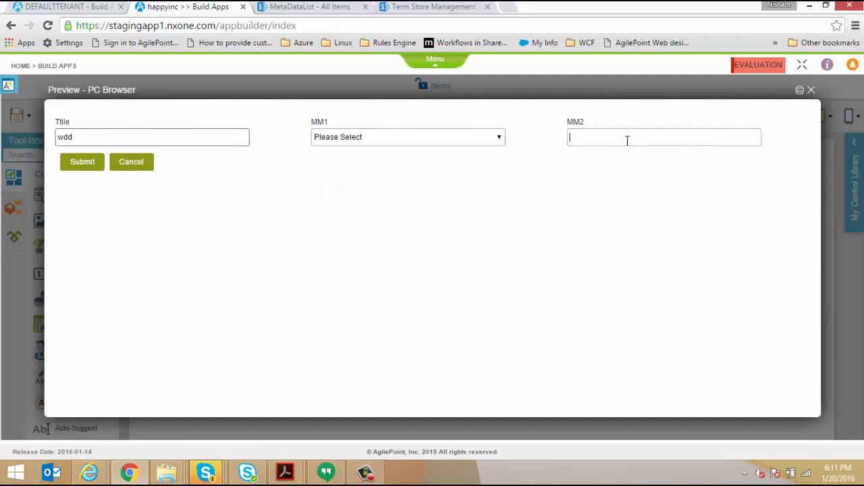
type("ka")
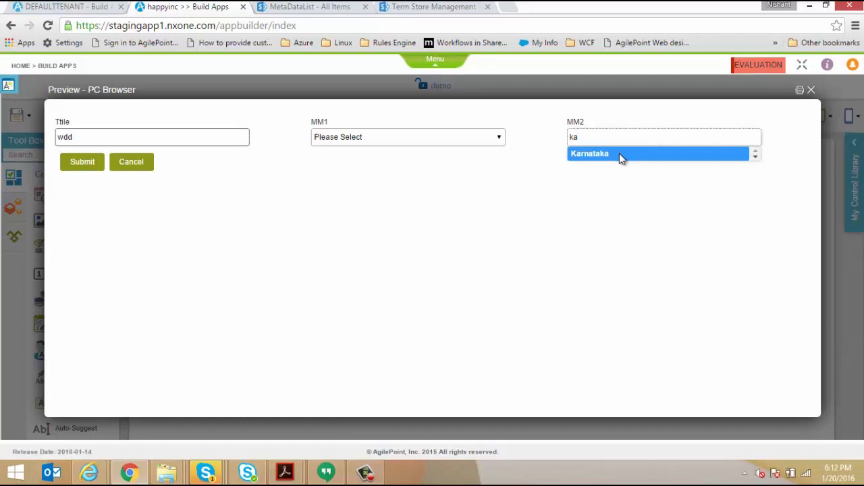
Step: In the preview, choose Karnataka in MM2, try California and Illinois in MM1, and close the preview
left_click(622, 154)
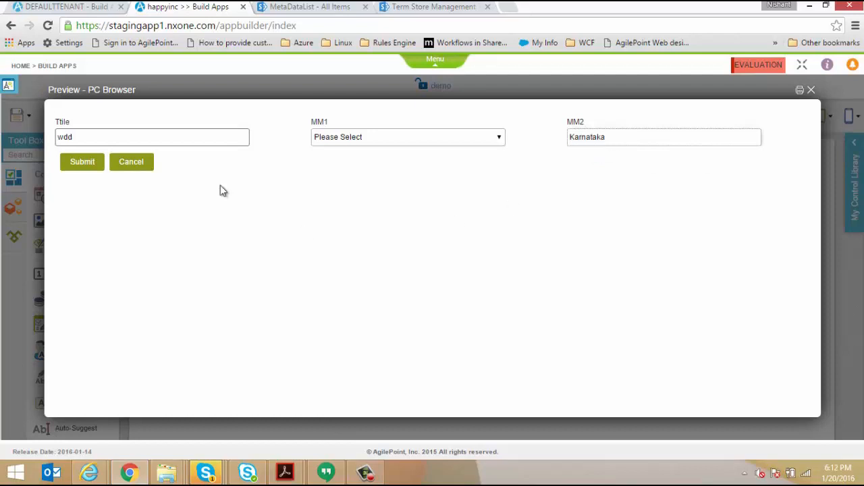
left_click(381, 140)
left_click(372, 161)
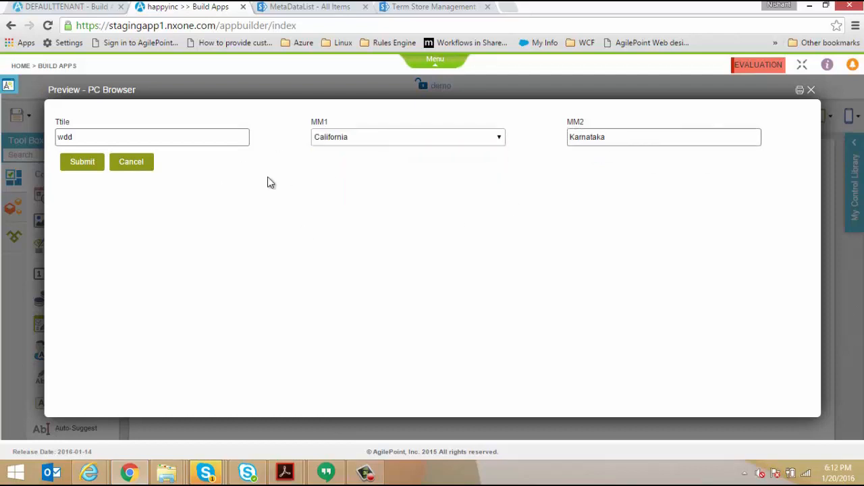
left_click(497, 141)
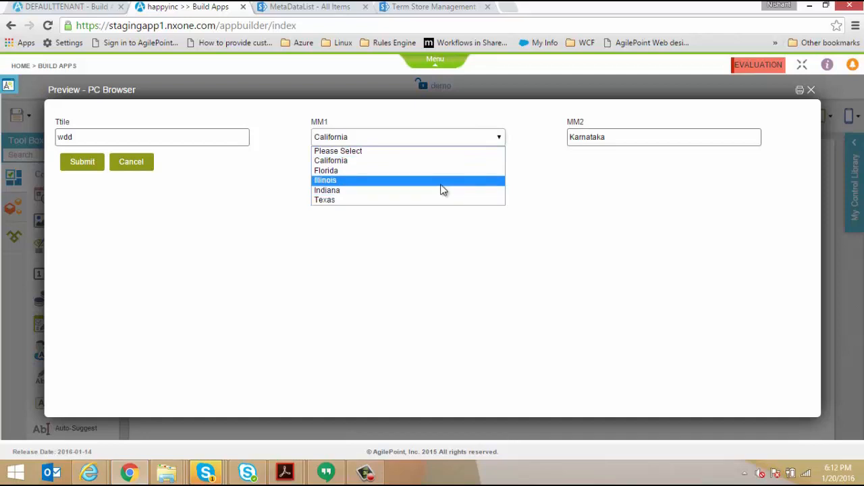
left_click(440, 182)
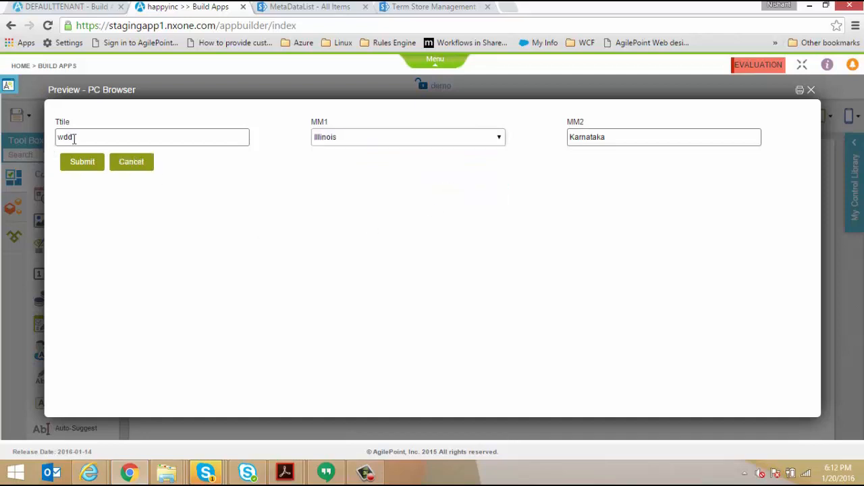
left_click_drag(74, 138, 7, 143)
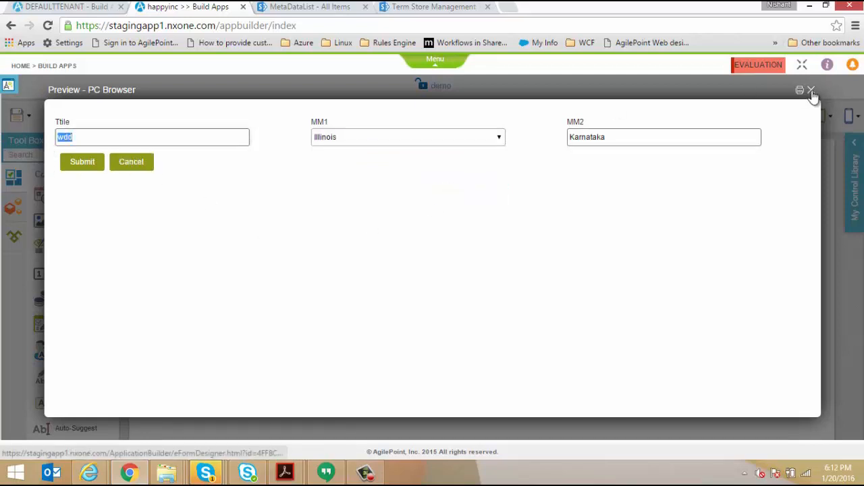
left_click(812, 91)
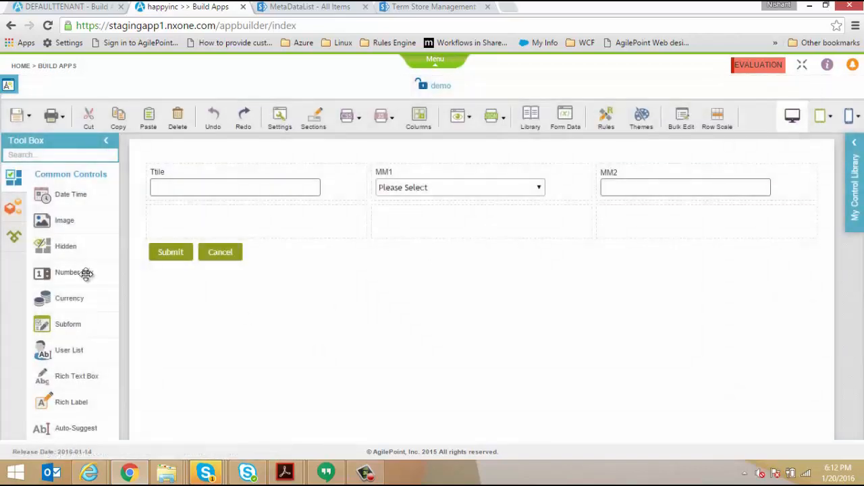
Step: Save and check in the demo form, and confirm it as the Start Task form
left_click(25, 116)
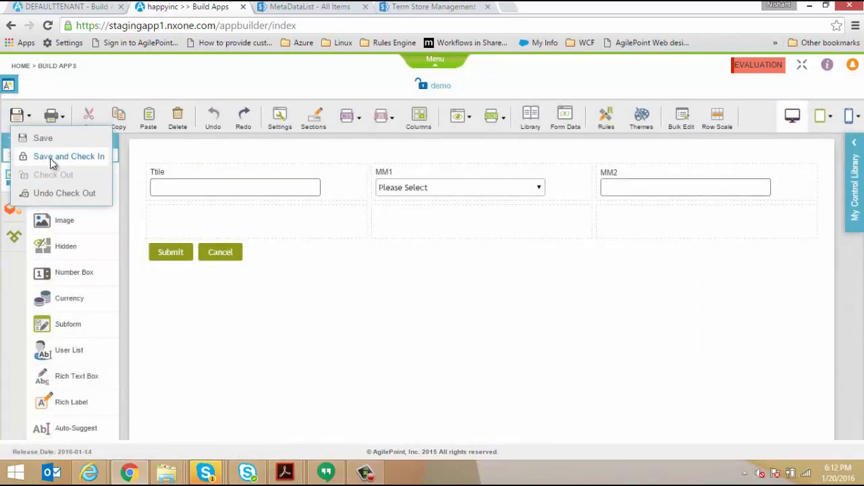
left_click(50, 158)
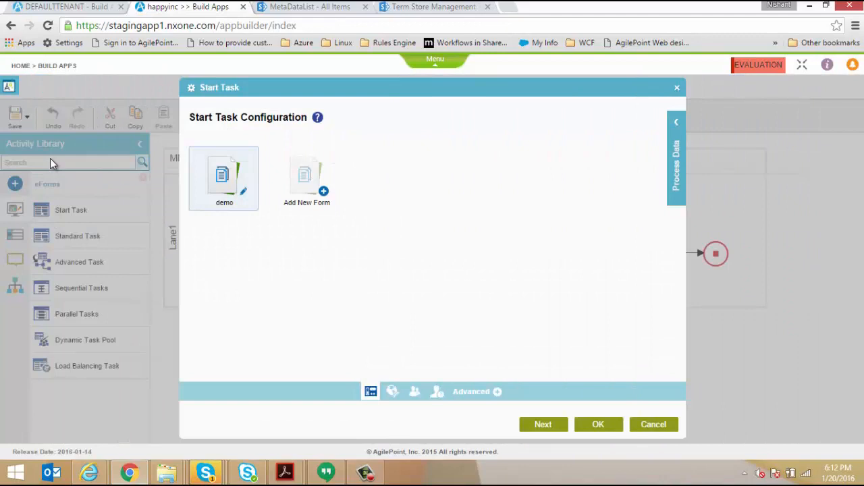
left_click(589, 427)
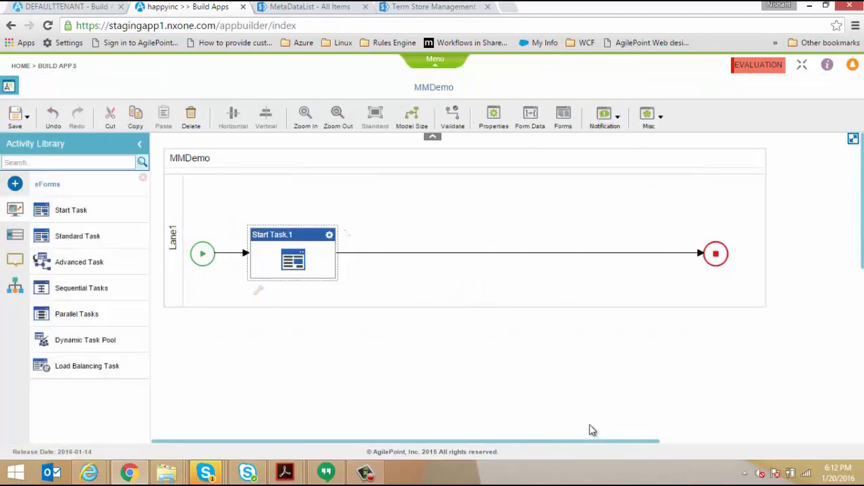
Step: Add the SharePoint activities to the library and place a Create List Item activity after Start Task 1 in the process
left_click(13, 184)
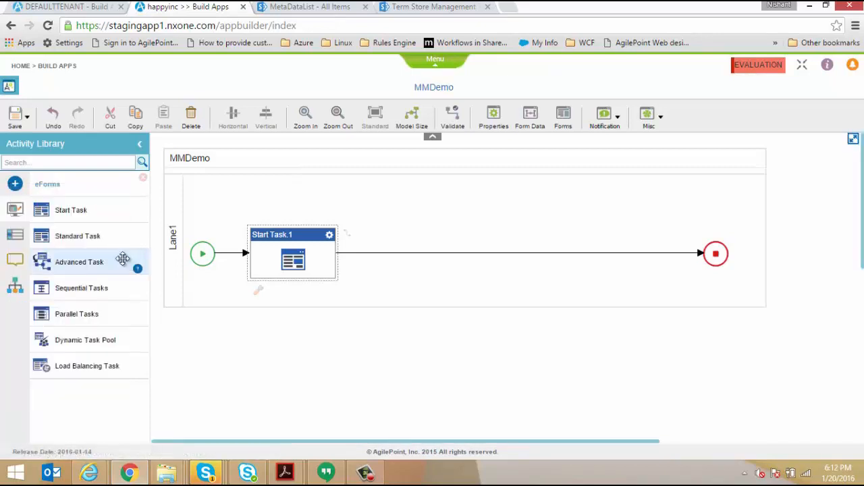
left_click(14, 184)
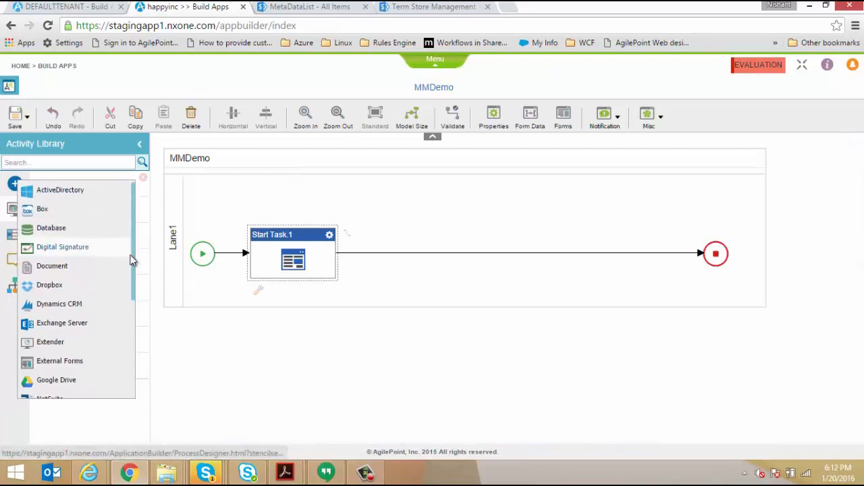
left_click_drag(131, 257, 134, 366)
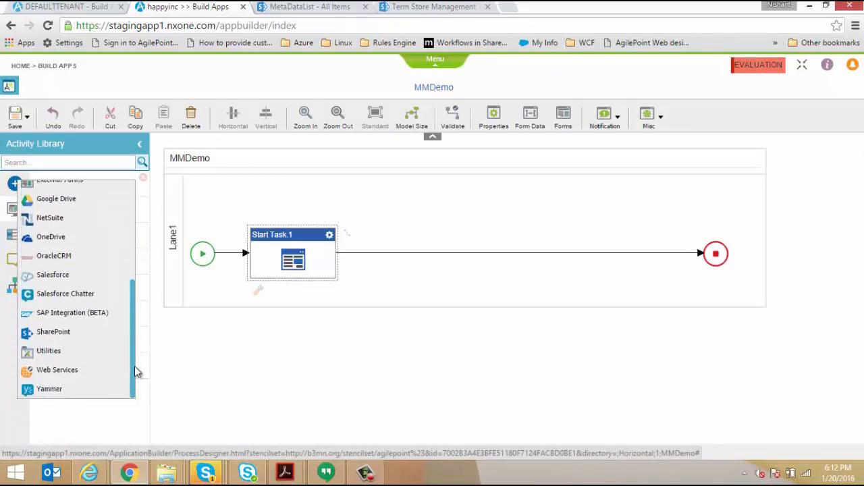
left_click(65, 334)
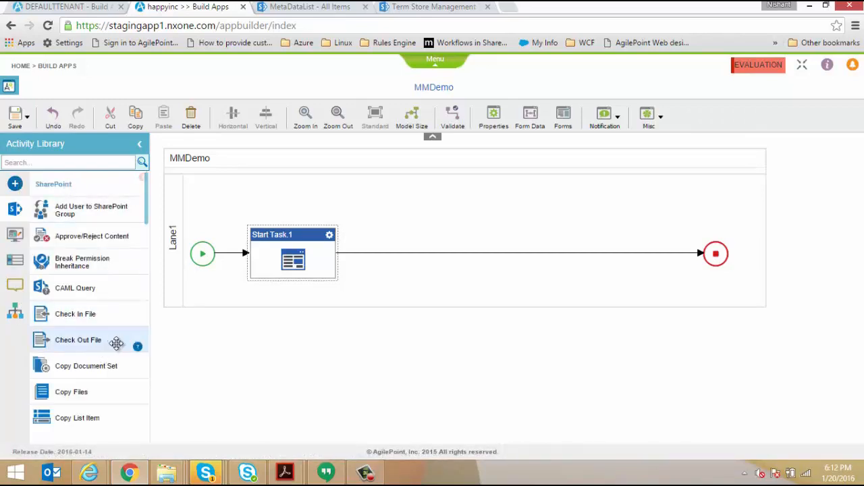
left_click_drag(148, 200, 148, 218)
left_click_drag(73, 386, 420, 260)
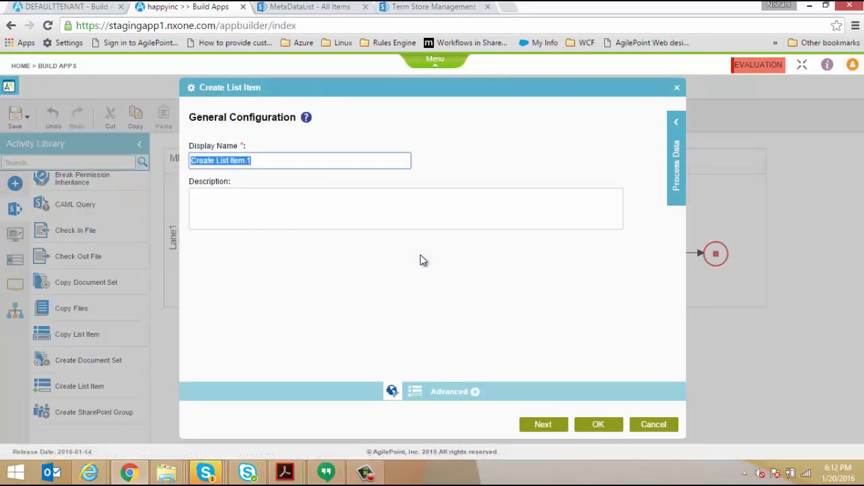
Step: Keep the default display name and configure Create List Item with SharePoint token SPOnlineToken, site / and list MetaDataList
left_click(543, 425)
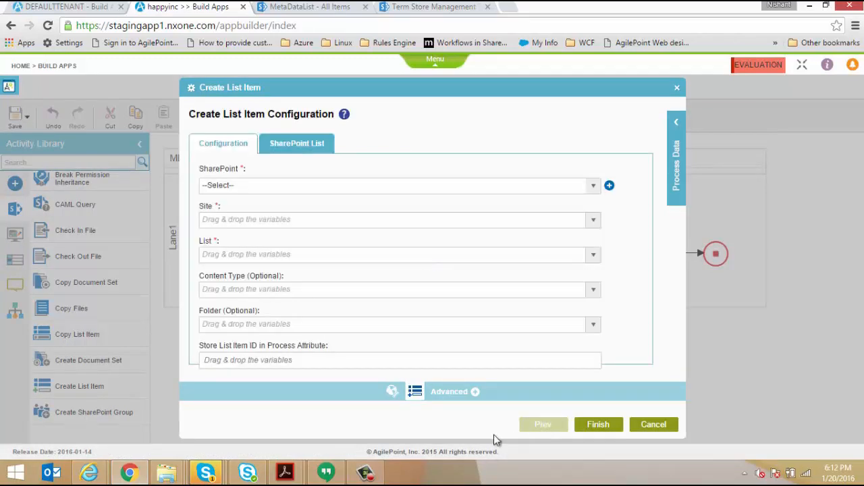
left_click(592, 187)
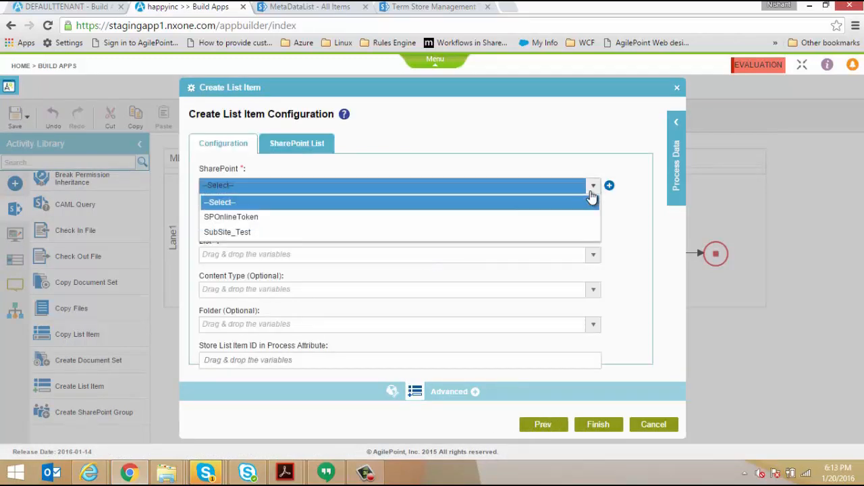
left_click(566, 217)
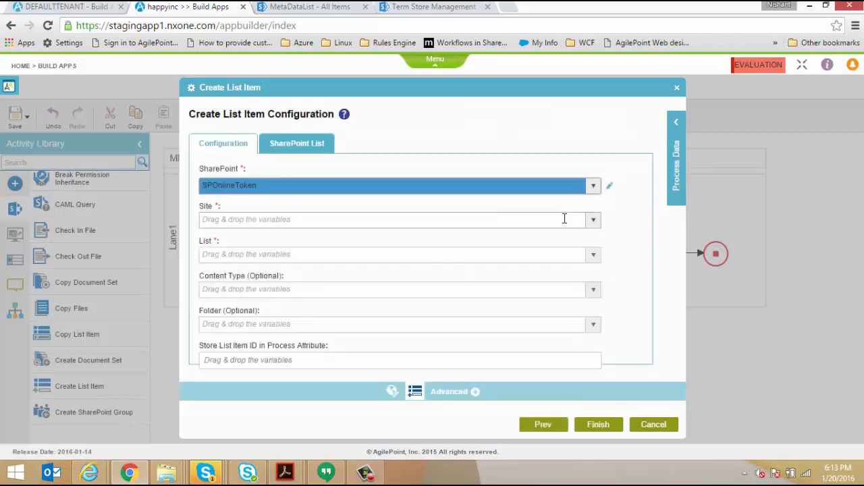
left_click(591, 222)
left_click(575, 239)
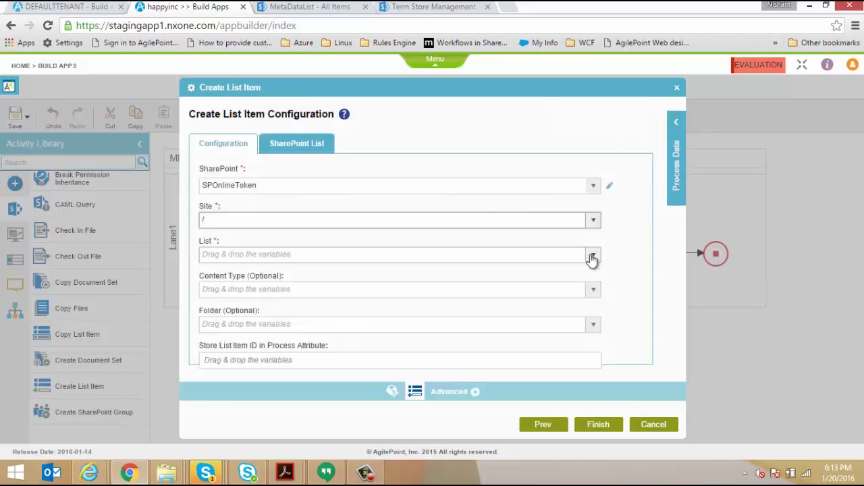
left_click(591, 260)
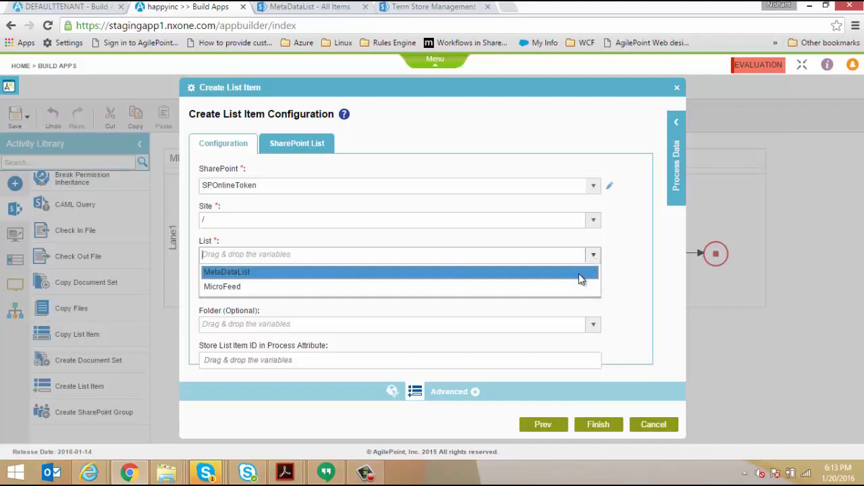
left_click(578, 272)
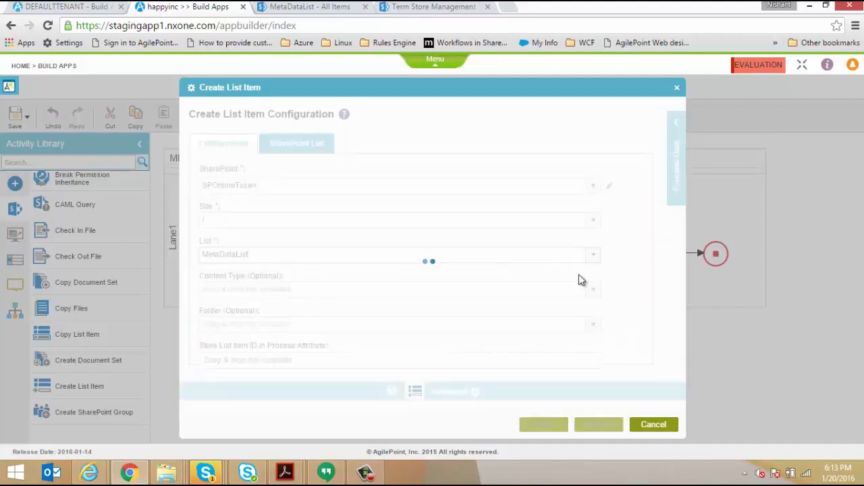
Step: Map the form fields to the list columns: MM2 to Metadata AutoSuggest, MM1 to MetaDataColumn, and Ttile to Title
left_click(291, 146)
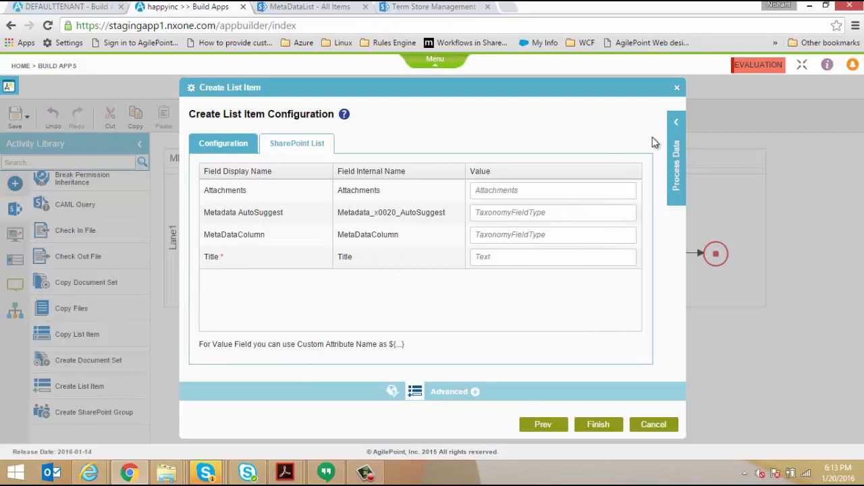
left_click(676, 127)
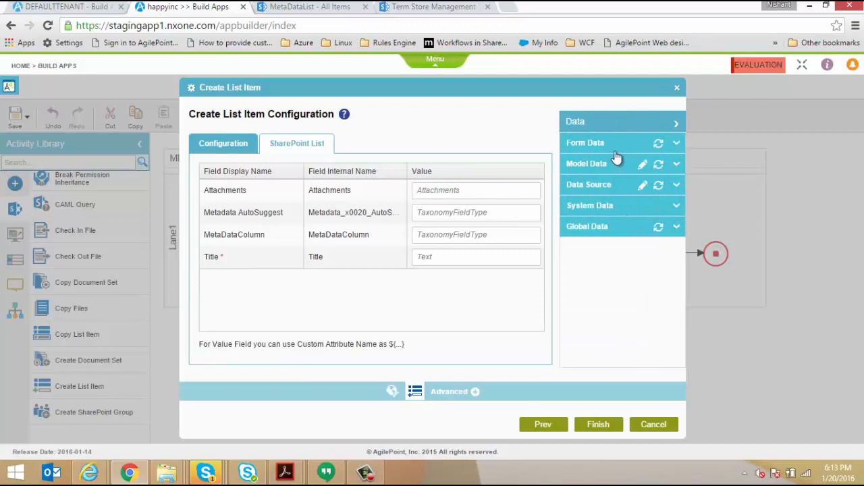
left_click(623, 150)
left_click(604, 204)
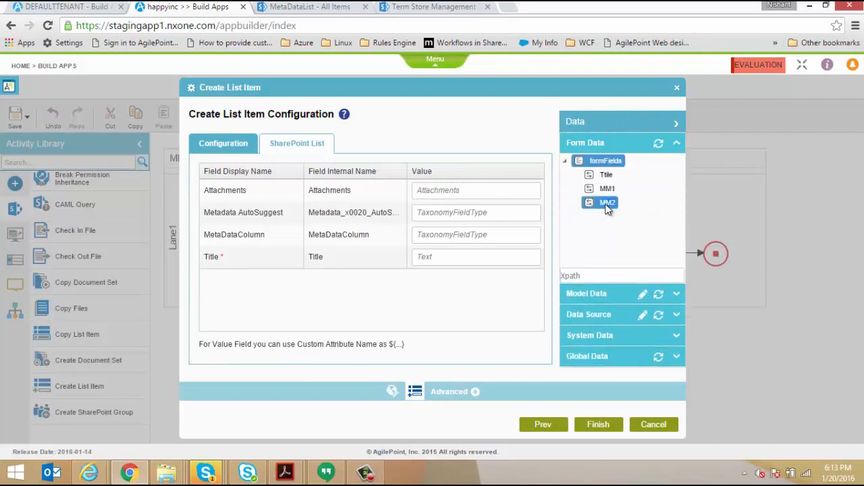
left_click_drag(607, 205, 467, 211)
left_click(625, 229)
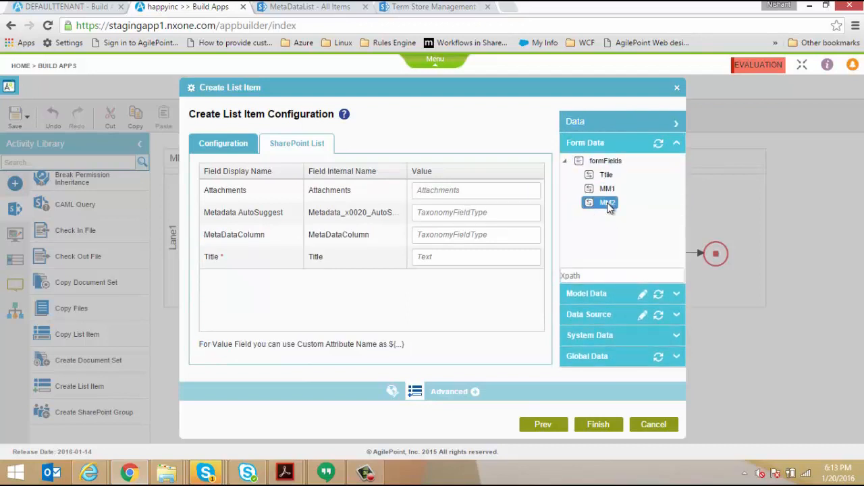
left_click_drag(607, 203, 497, 215)
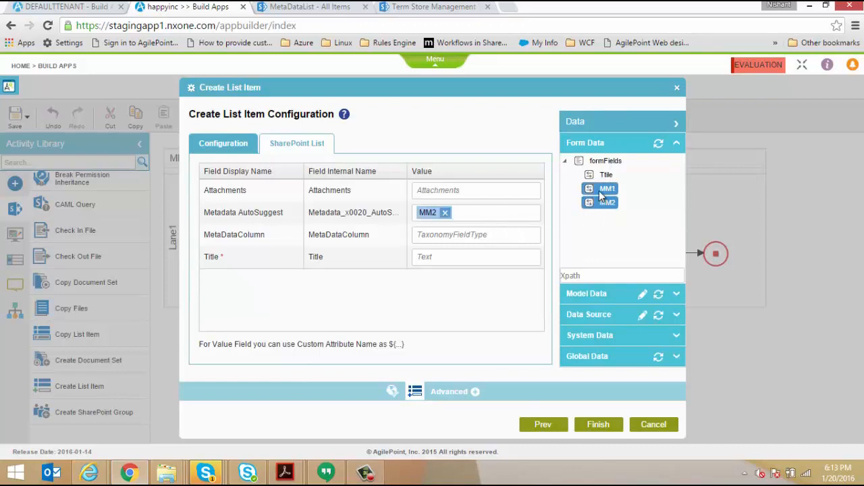
left_click_drag(600, 194, 519, 237)
left_click_drag(602, 175, 474, 263)
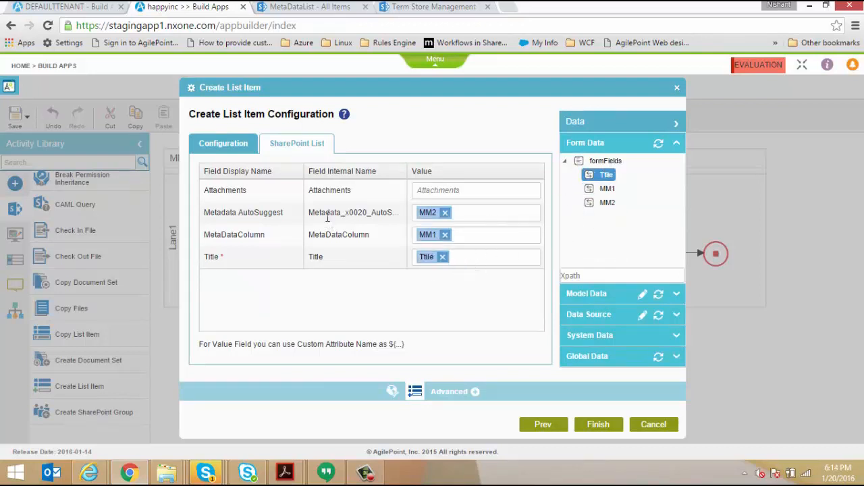
Step: Finish the Create List Item configuration, save the MMDemo process model, and return to the application's page
left_click(603, 427)
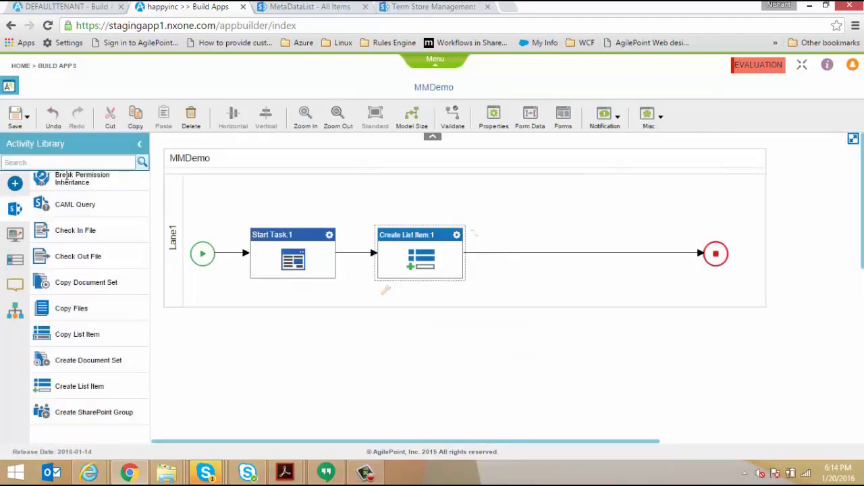
left_click(15, 116)
left_click(51, 177)
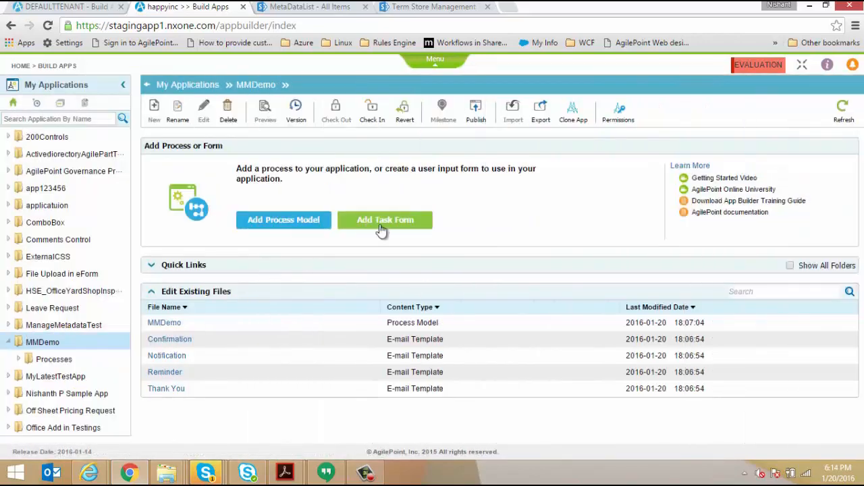
Step: Check in the MMDemo files and publish the application as version 1.00 with label Label 1.00, without setting permissions
left_click(476, 109)
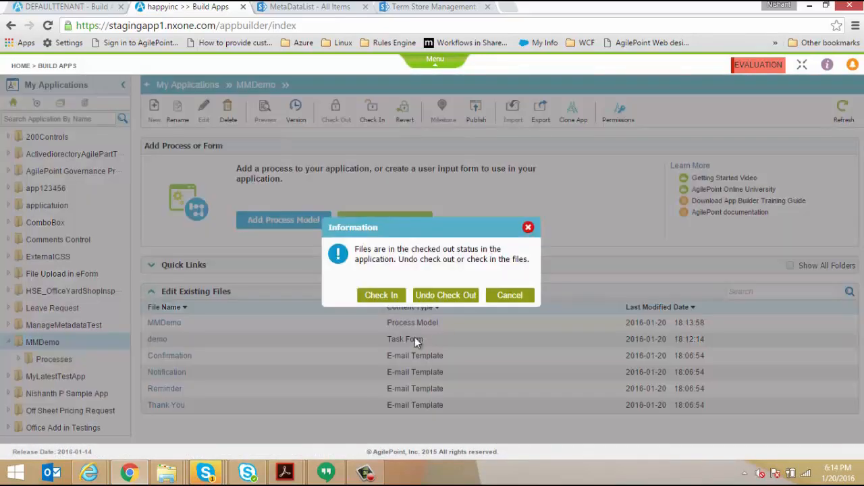
left_click(381, 296)
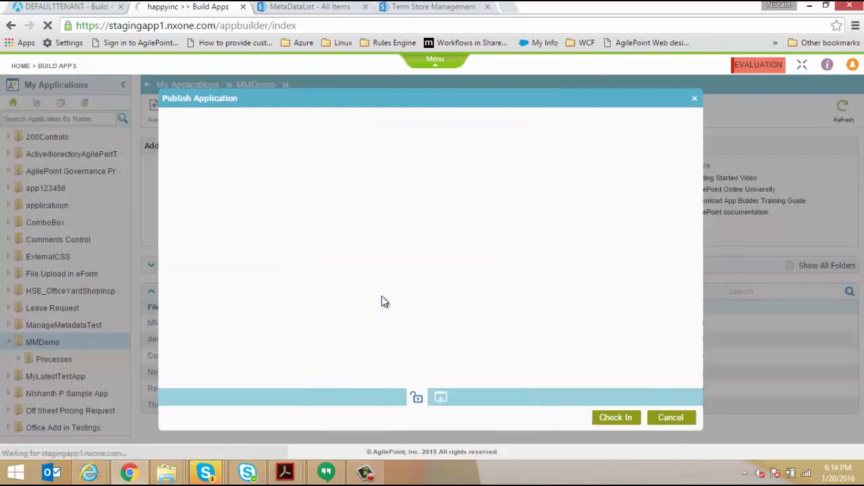
left_click(623, 419)
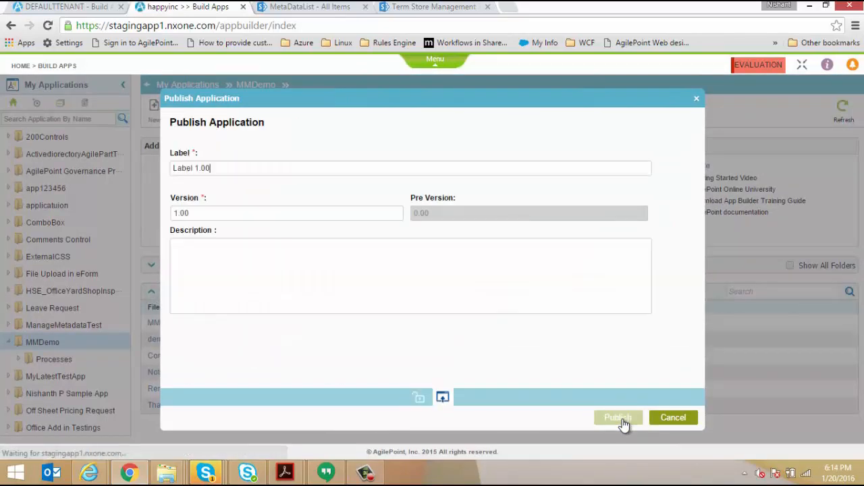
left_click(622, 419)
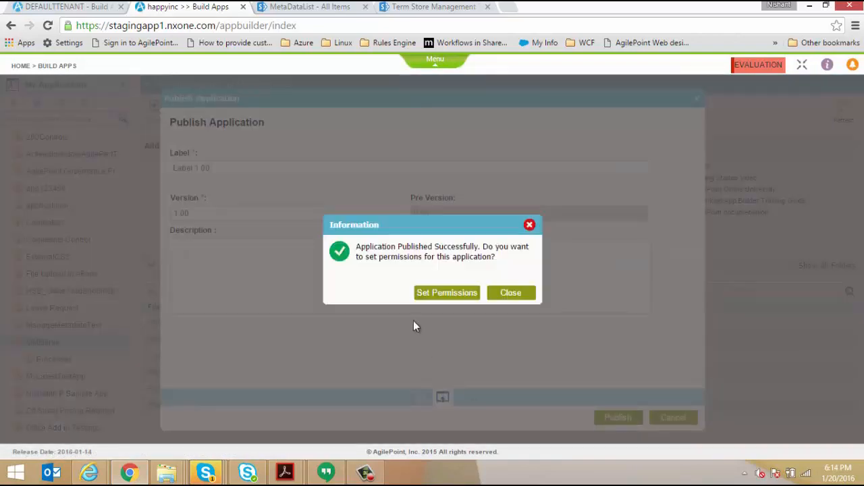
left_click(509, 294)
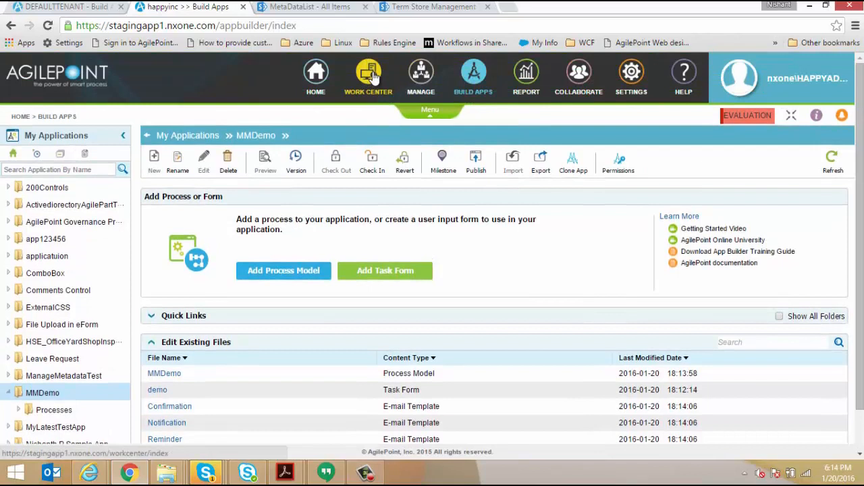
Step: Start a new MMDemo process request from the Work Center so its eForm opens
left_click(373, 71)
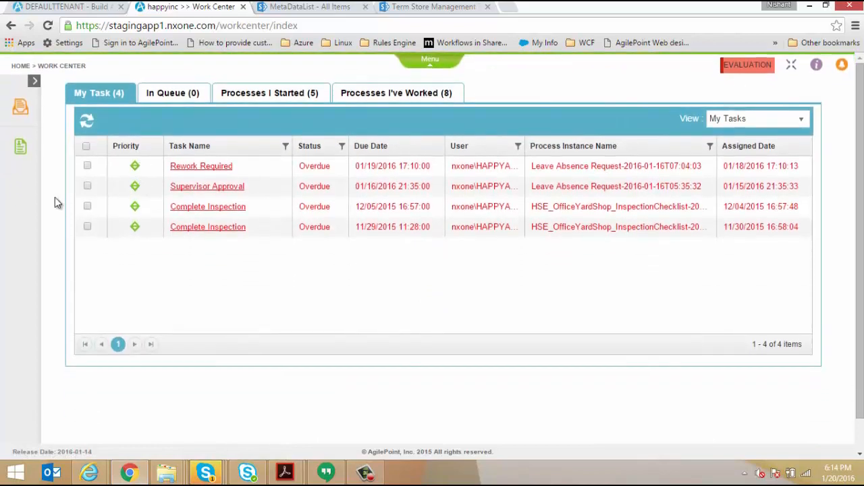
left_click(20, 146)
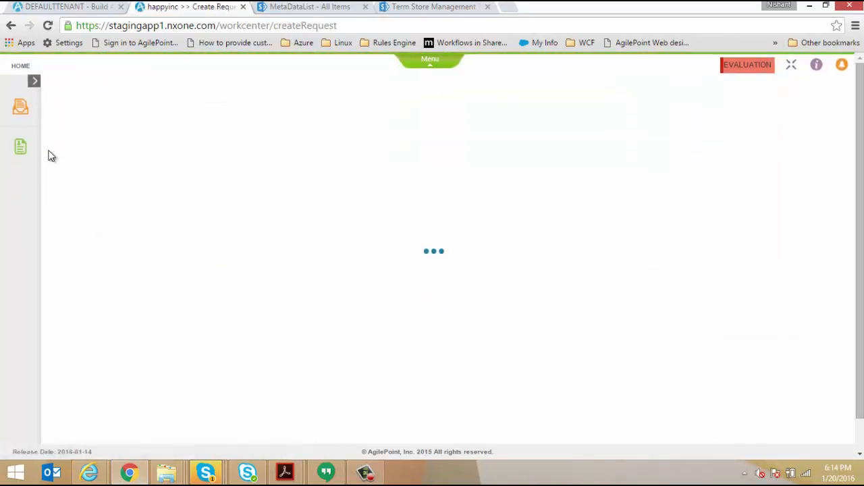
left_click(125, 199)
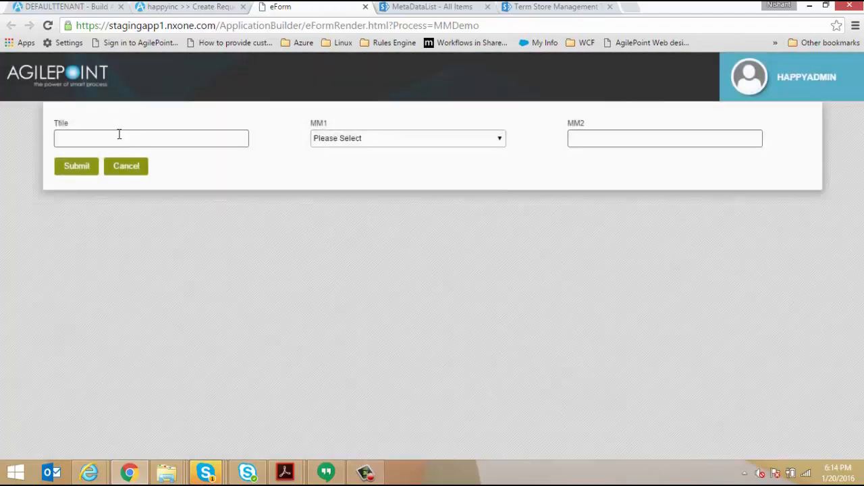
Step: Fill in the form with title Demo, MM1 Illinois and MM2 Karnataka, and submit it
left_click(121, 138)
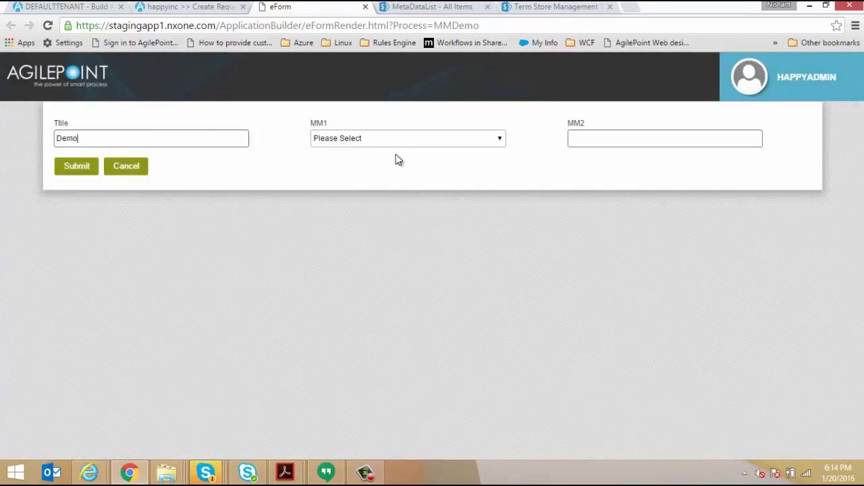
left_click(503, 141)
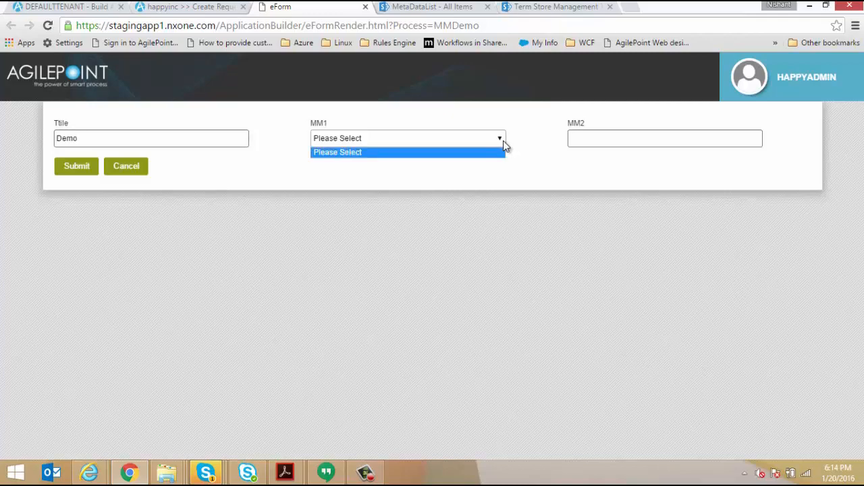
left_click(503, 140)
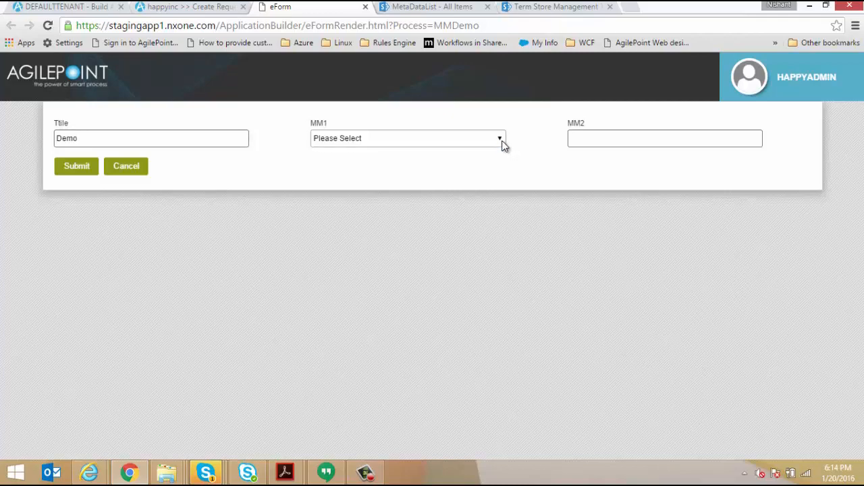
left_click(503, 142)
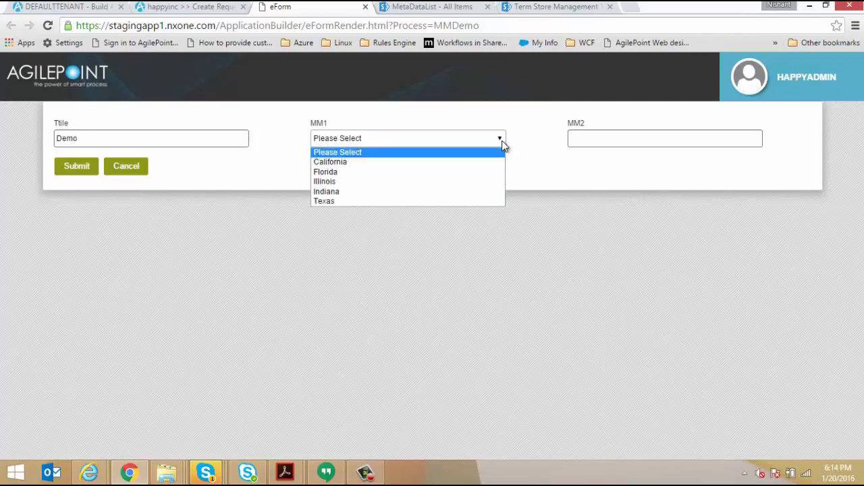
left_click(493, 181)
left_click(617, 137)
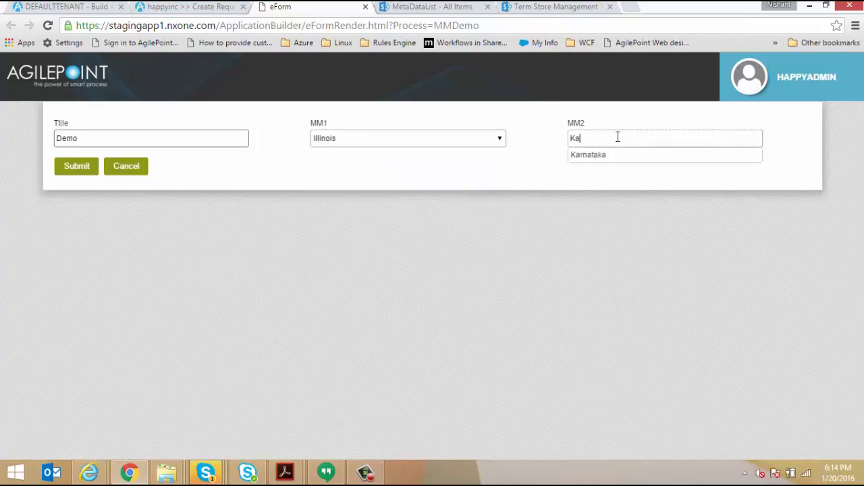
left_click(616, 156)
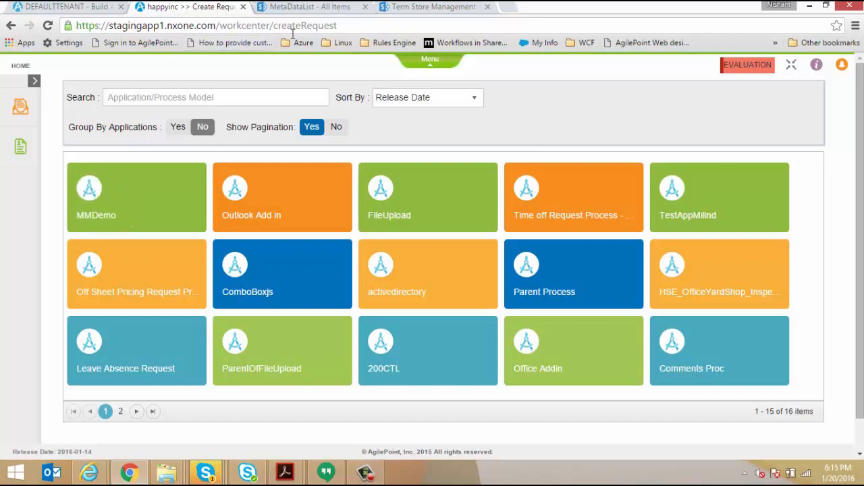
Step: Switch to the SharePoint MetaDataList and refresh its items to check for the submitted entry
left_click(300, 6)
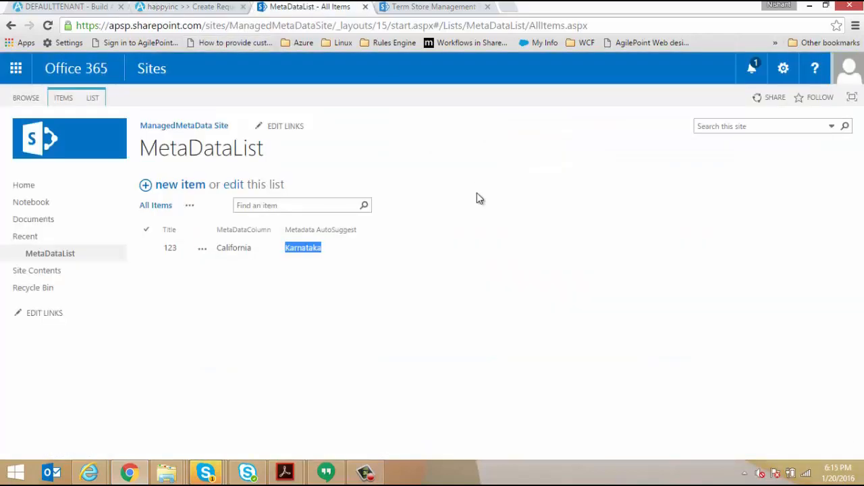
key("F5")
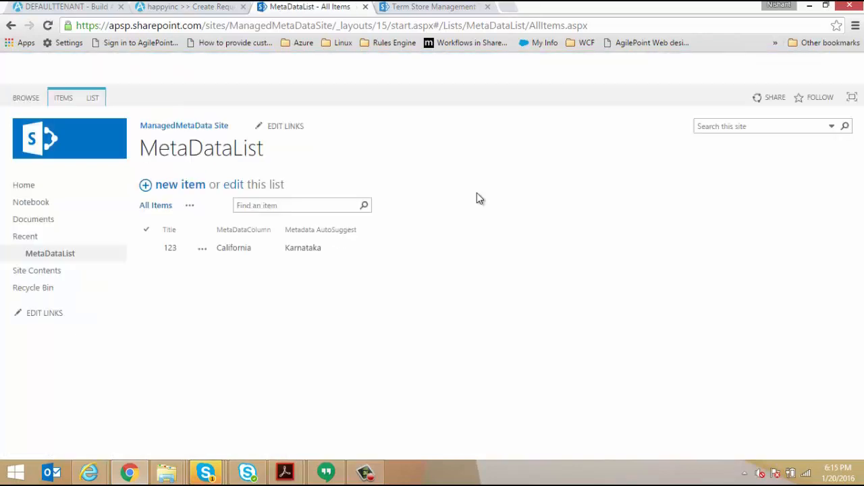
key("F5")
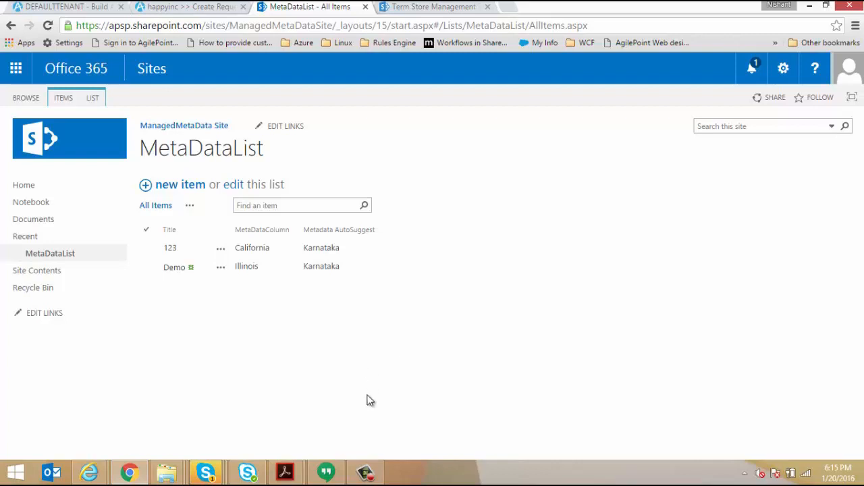
left_click(365, 472)
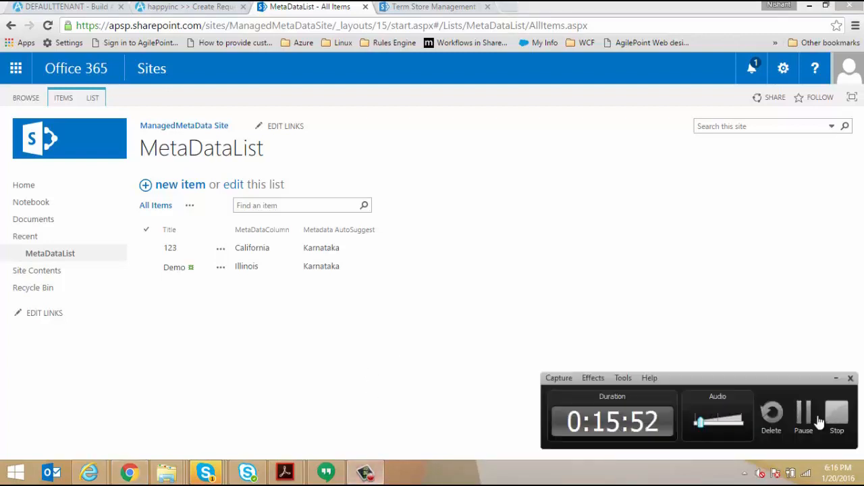